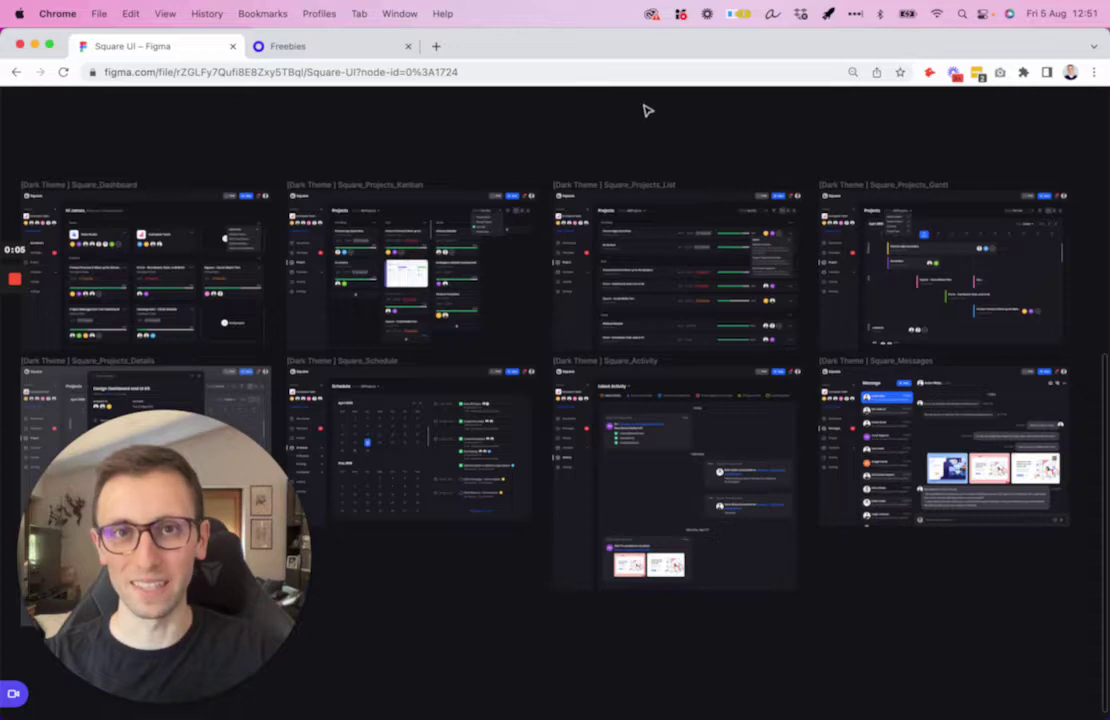
# - Pan around the Square UI frames and restore the hidden toolbar and side panels with Cmd+\
pyautogui.hscroll(-2, 646, 110)
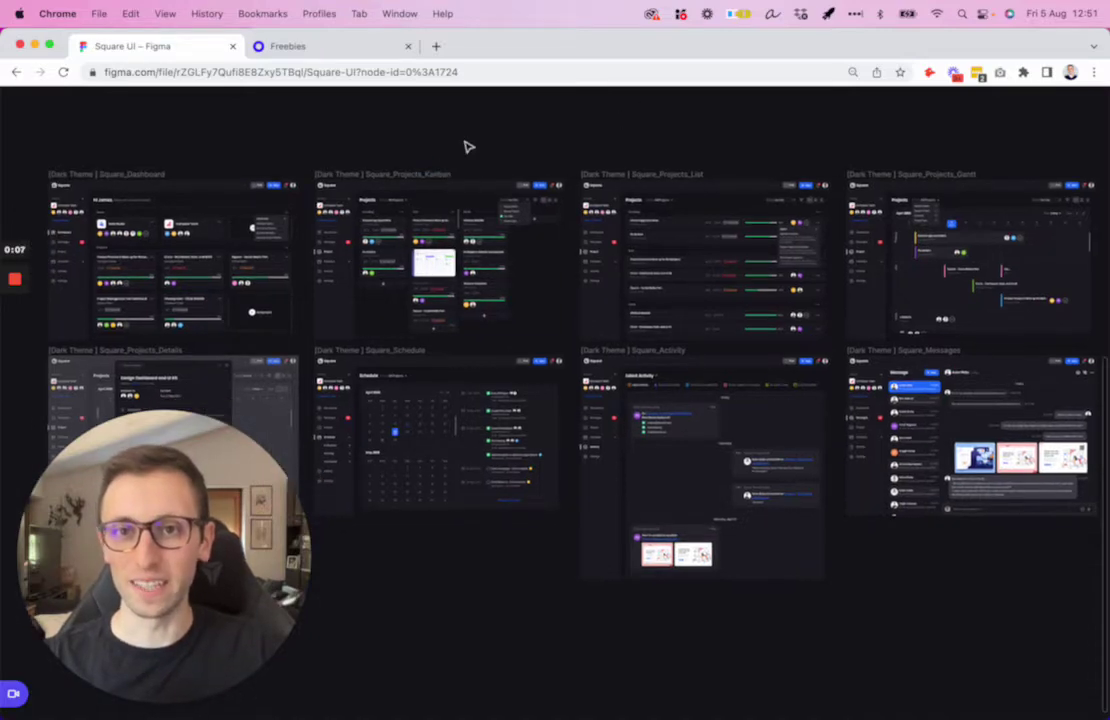
pyautogui.scroll(5, 468, 147)
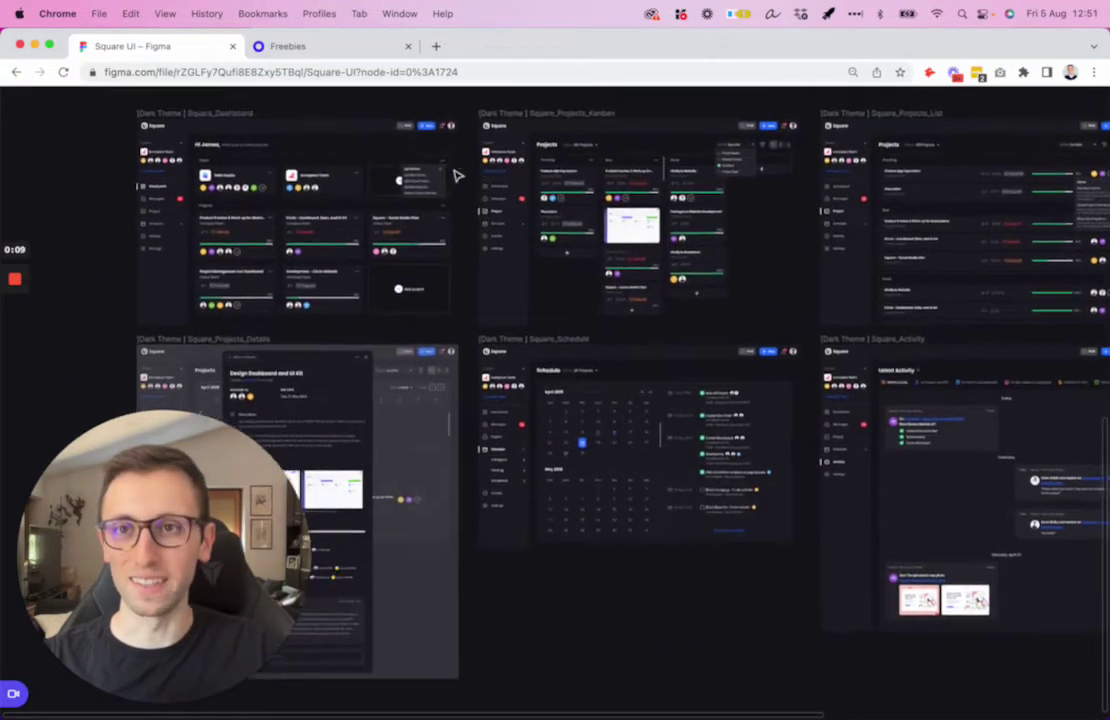
pyautogui.scroll(2, 455, 175)
pyautogui.hscroll(2, 455, 175)
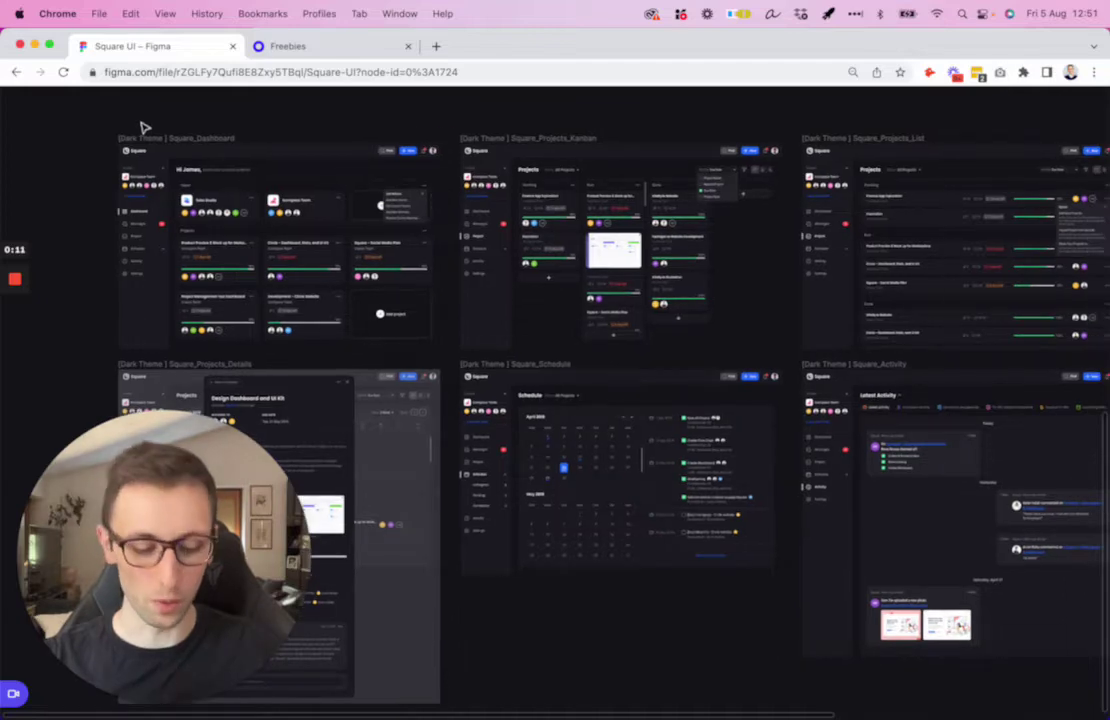
pyautogui.press('super+backslash')
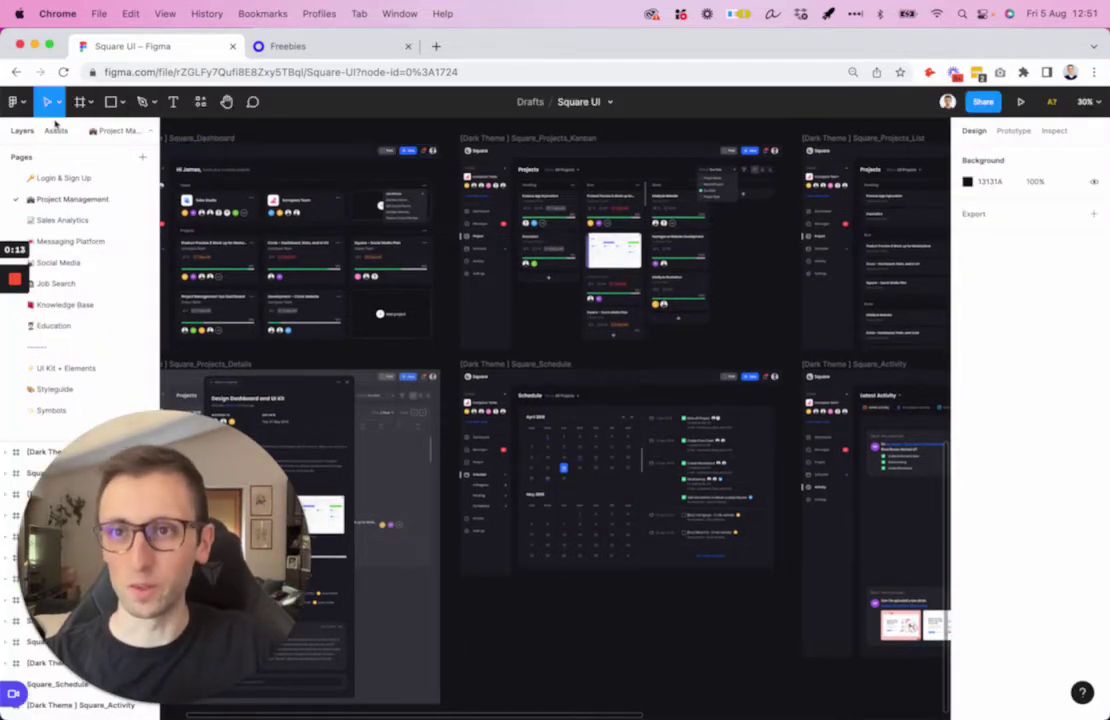
# - Launch the Content Reel plugin from the main menu's Plugins list
pyautogui.click(14, 101)
pyautogui.moveTo(68, 267)
pyautogui.moveTo(70, 313)
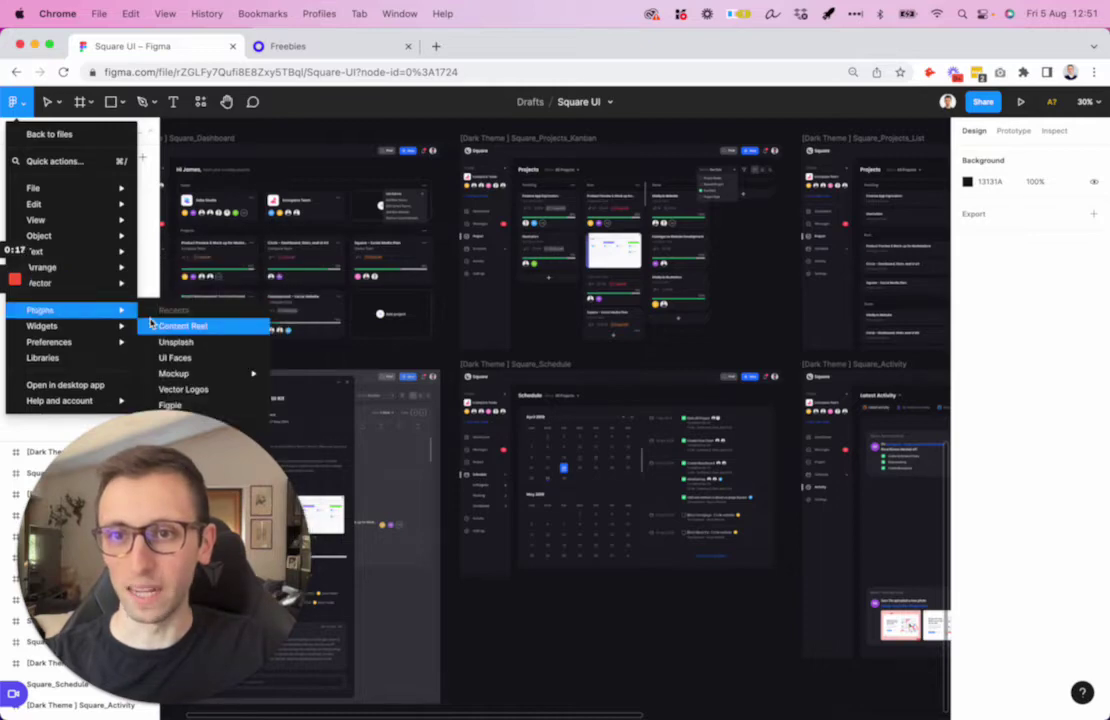
pyautogui.moveTo(228, 507); pyautogui.dragTo(1013, 507)
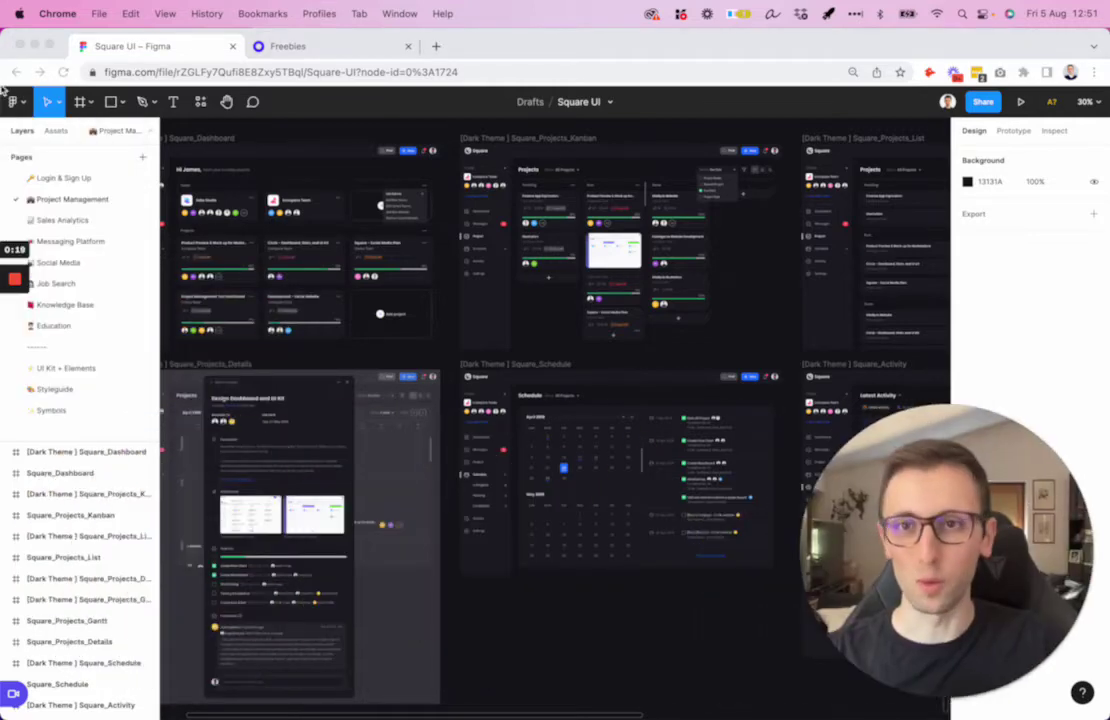
pyautogui.click(32, 111)
pyautogui.click(15, 101)
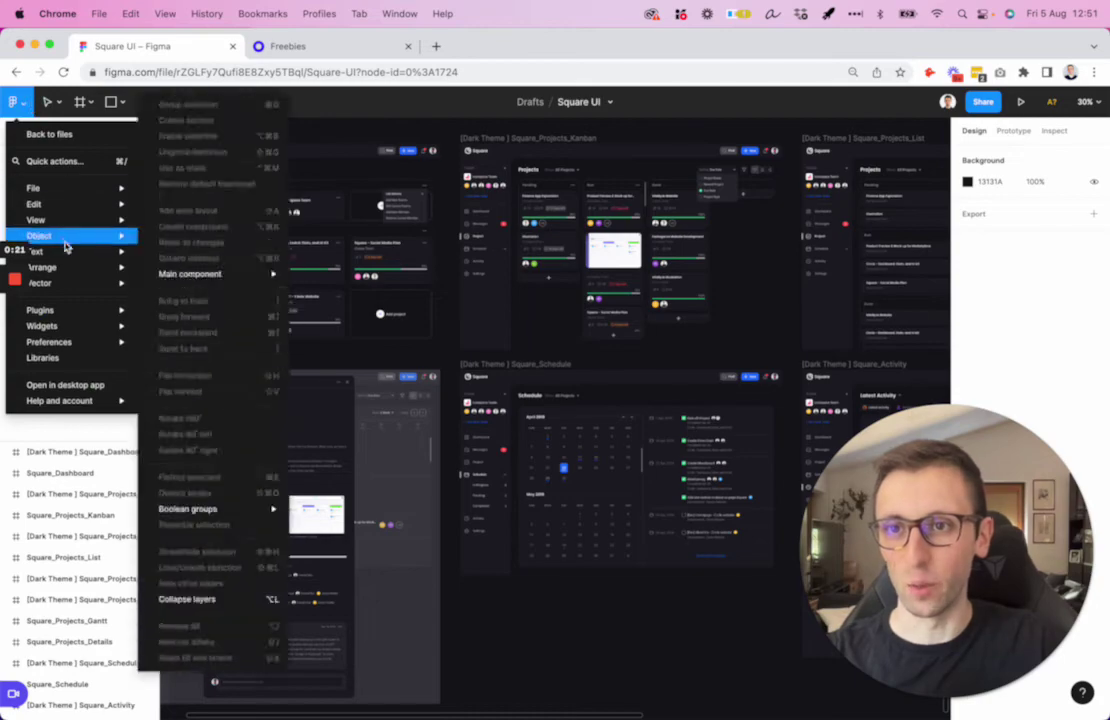
pyautogui.moveTo(60, 327)
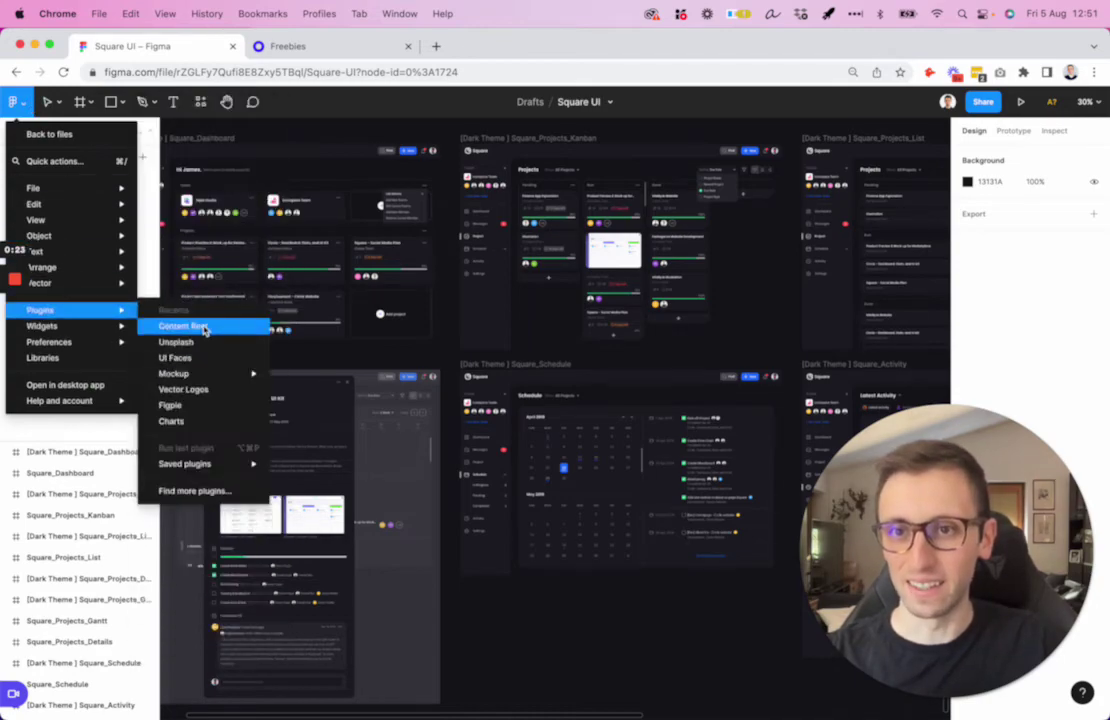
pyautogui.click(205, 328)
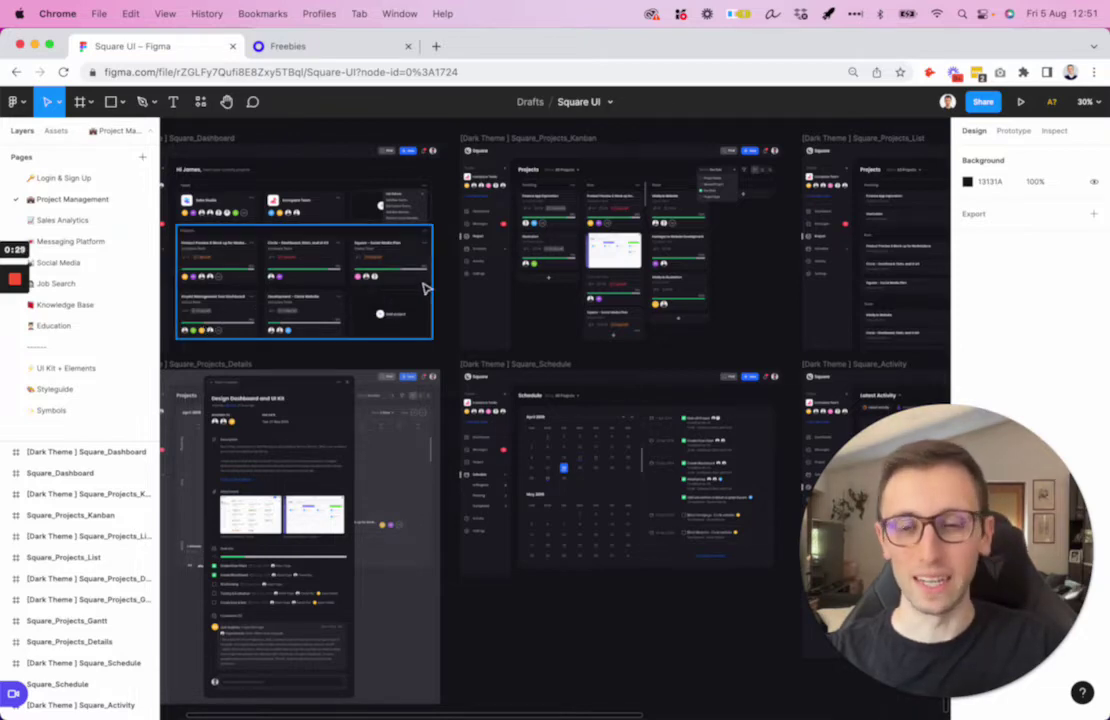
# - Hide the interface for a full-canvas view and rerun Content Reel with Opt+Cmd+P
pyautogui.scroll(-2, 424, 288)
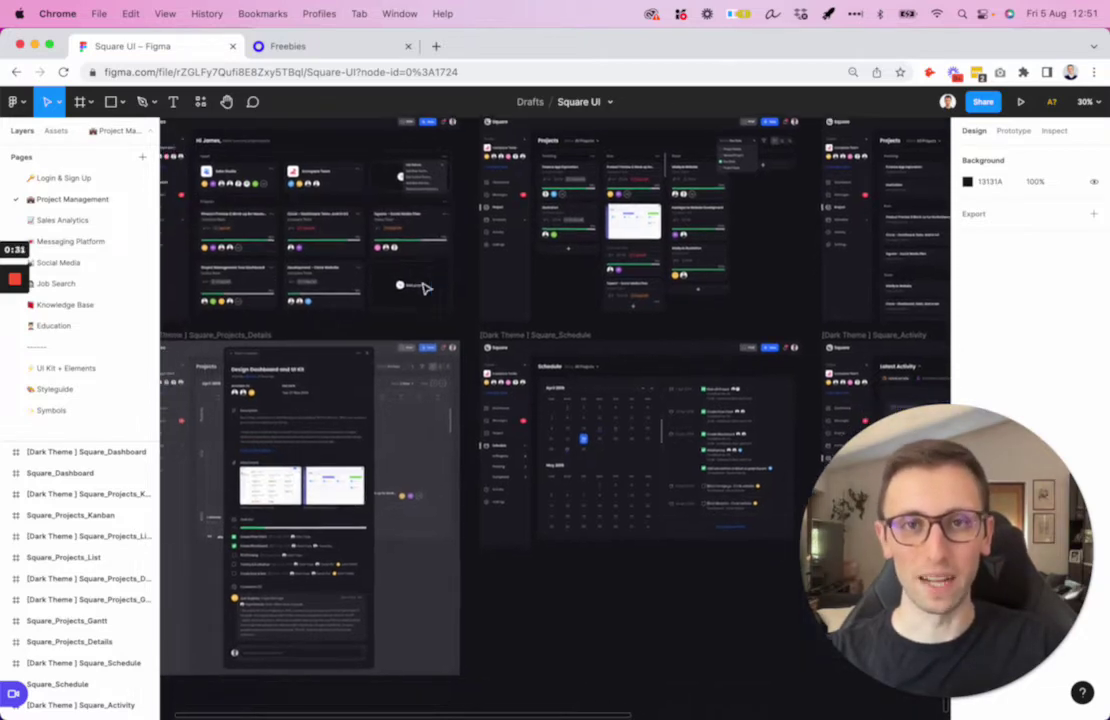
pyautogui.press('super+backslash')
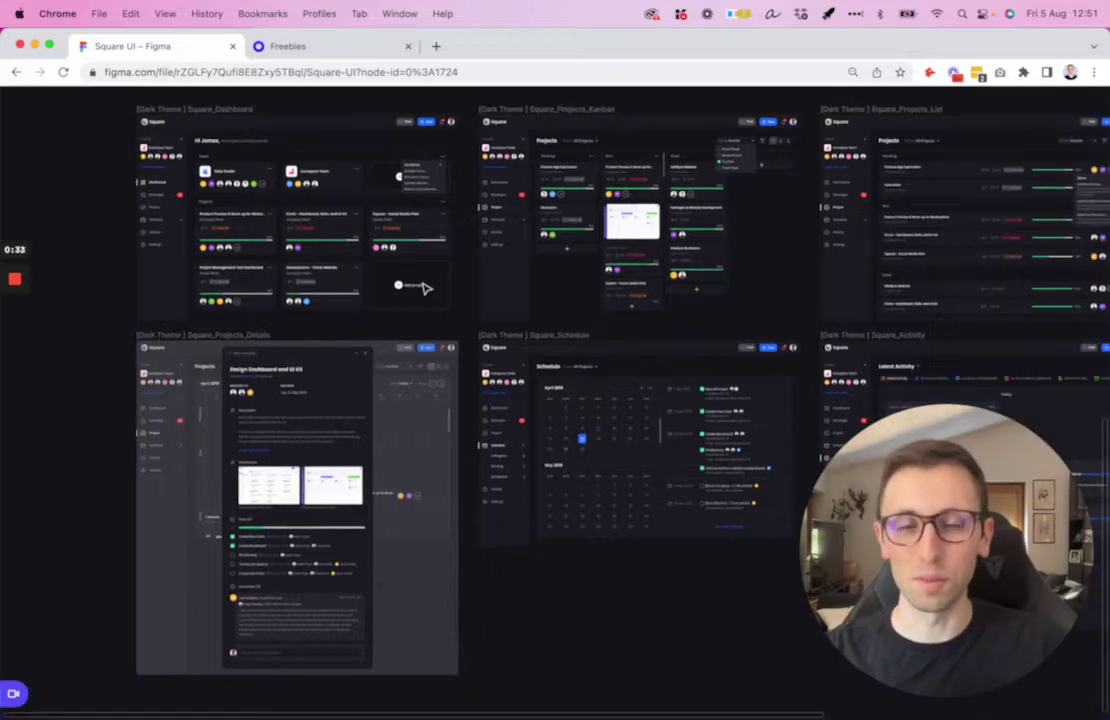
pyautogui.hscroll(2, 424, 288)
pyautogui.press('super+alt+p')
# - Select the four List Actions rows and fill them with random full names
pyautogui.moveTo(966, 262); pyautogui.dragTo(320, 256)
pyautogui.scroll(10, 409, 220)
pyautogui.scroll(5, 409, 220)
pyautogui.hscroll(-5, 406, 218)
pyautogui.scroll(5, 496, 248)
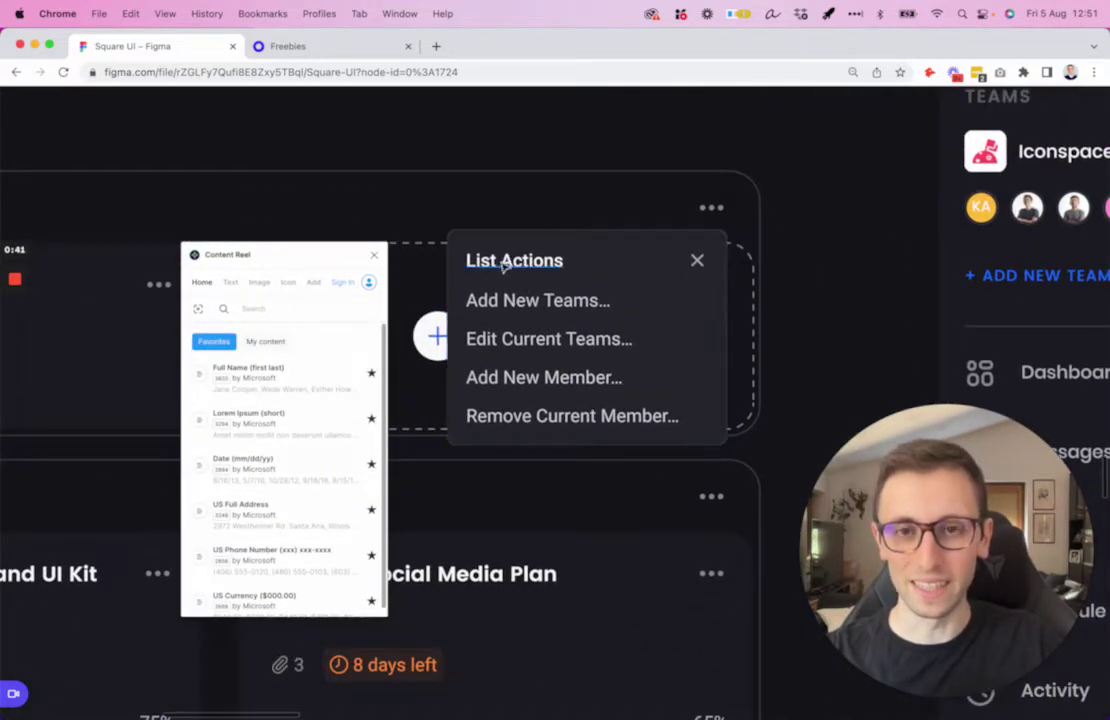
pyautogui.click(508, 296)
pyautogui.click(508, 298)
pyautogui.keyDown('shift'); pyautogui.click(514, 262); pyautogui.keyUp('shift')
pyautogui.keyDown('shift'); pyautogui.click(540, 340); pyautogui.keyUp('shift')
pyautogui.keyDown('shift'); pyautogui.click(530, 378); pyautogui.keyUp('shift')
pyautogui.keyDown('shift'); pyautogui.click(480, 416); pyautogui.keyUp('shift')
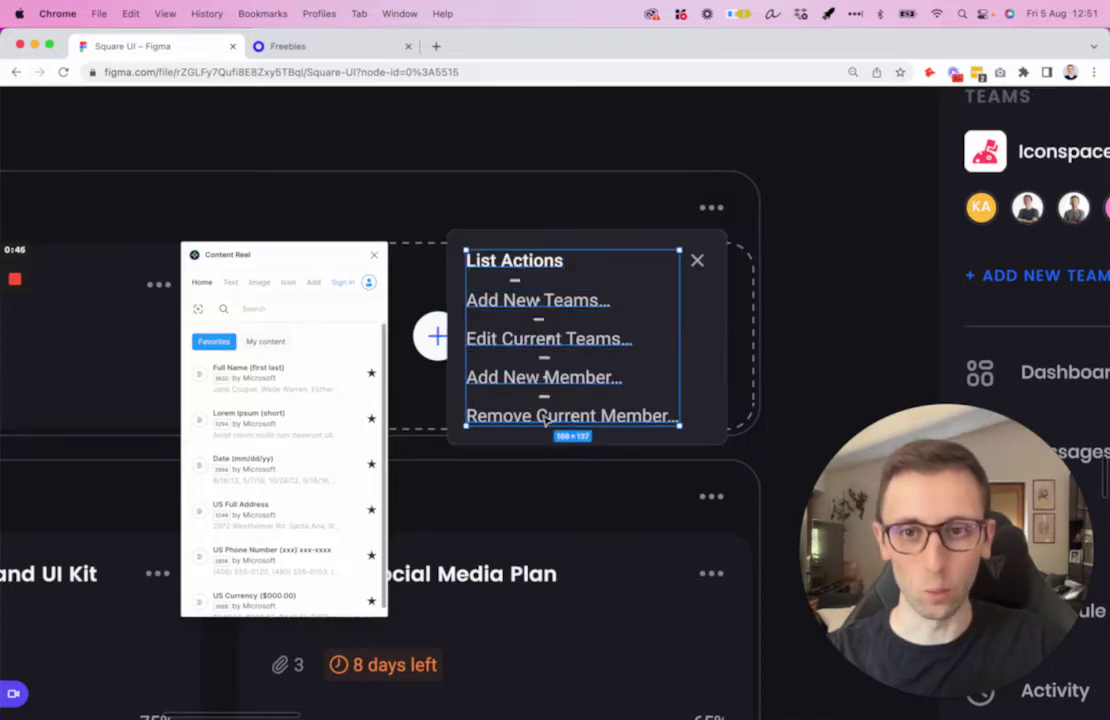
pyautogui.click(282, 380)
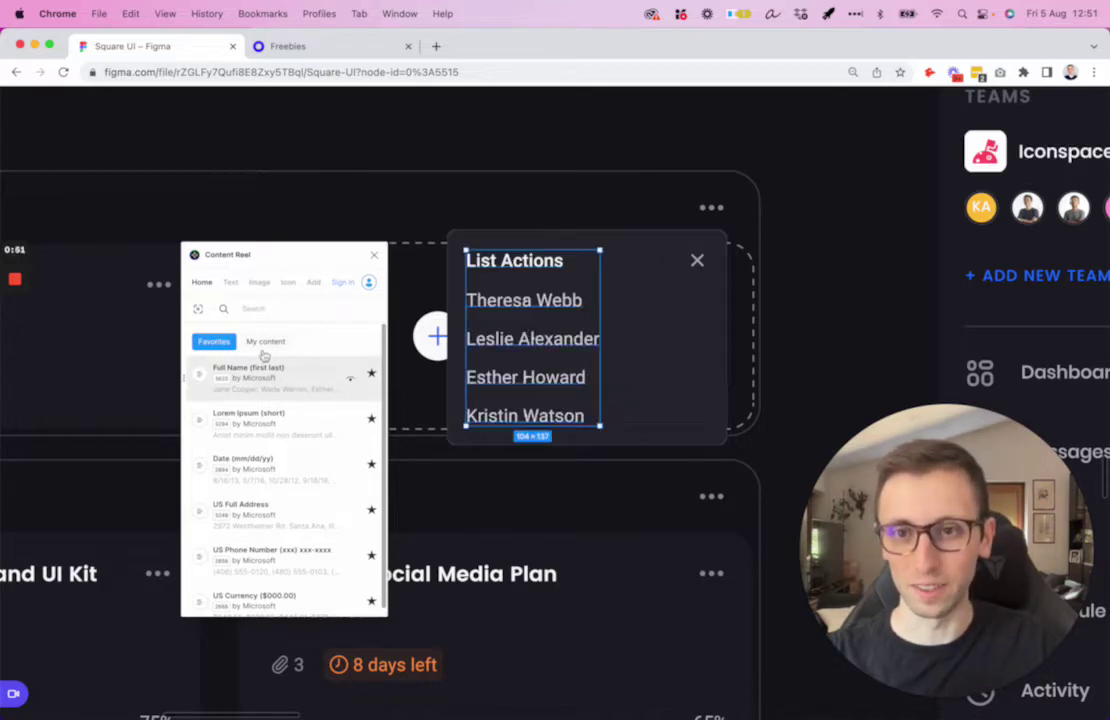
# - Swap the first and second rows for different names from the full sample list
pyautogui.click(353, 383)
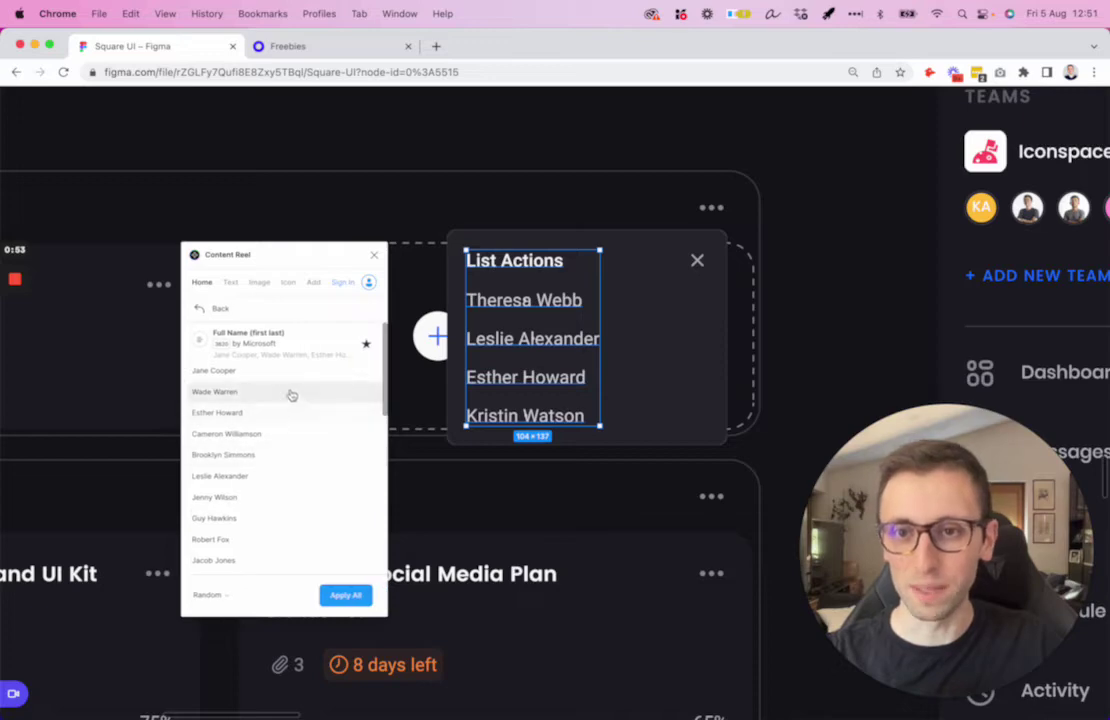
pyautogui.scroll(-5, 280, 405)
pyautogui.click(528, 306)
pyautogui.click(528, 306)
pyautogui.click(242, 375)
pyautogui.click(520, 340)
pyautogui.click(228, 452)
pyautogui.click(200, 310)
# - Refill the card rows with dates, then US phone numbers, then US currency values
pyautogui.click(535, 377)
pyautogui.click(525, 316)
pyautogui.scroll(-1, 525, 330)
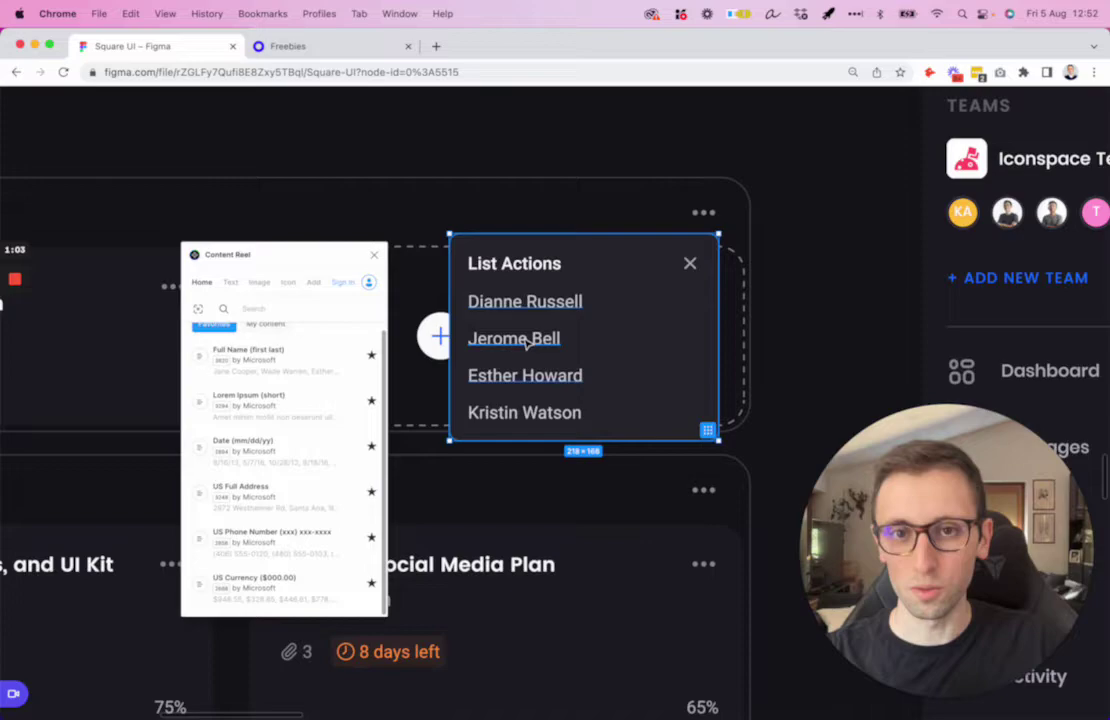
pyautogui.scroll(5, 490, 410)
pyautogui.scroll(-3, 488, 410)
pyautogui.click(275, 468)
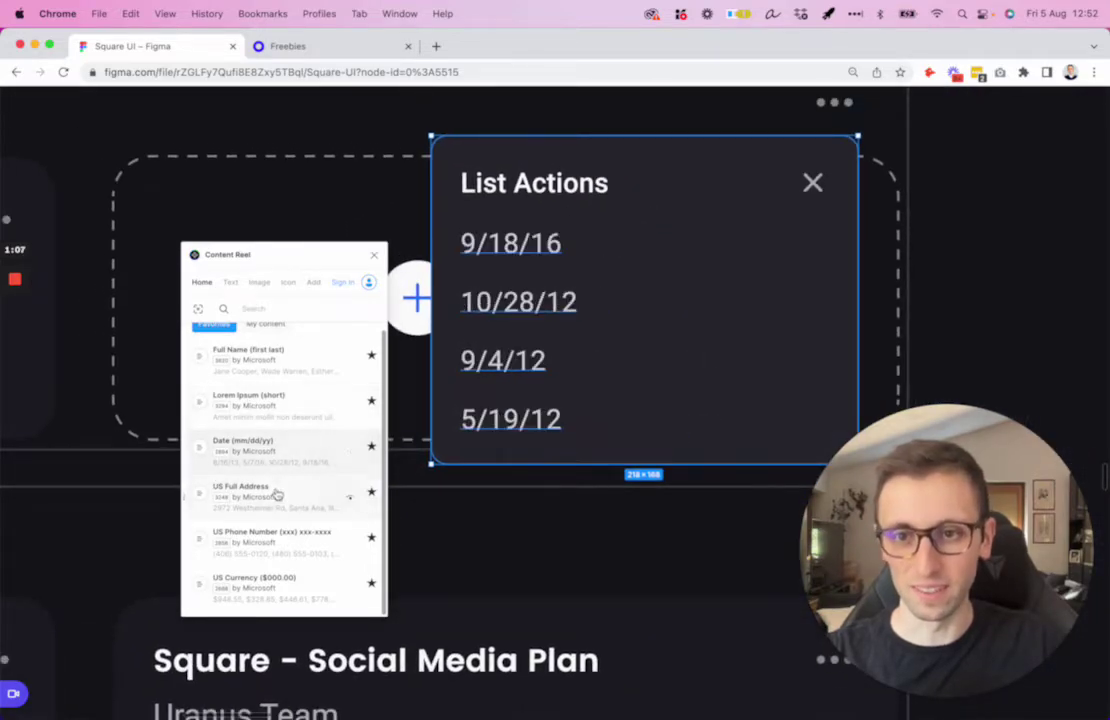
pyautogui.click(277, 545)
pyautogui.click(285, 578)
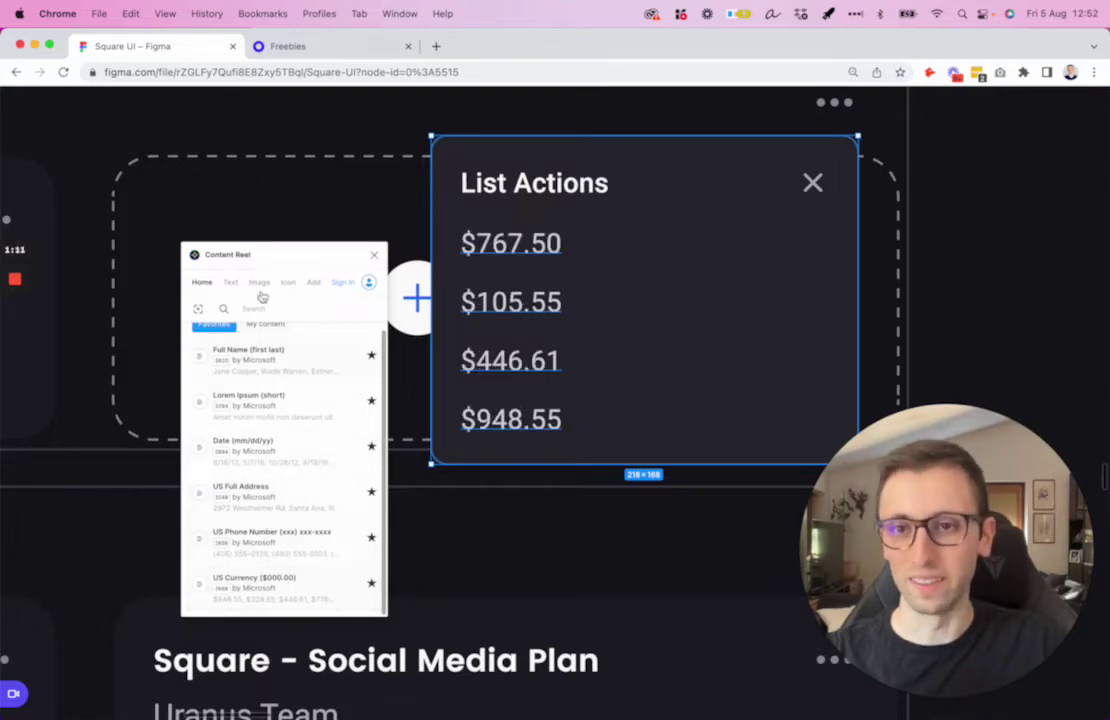
pyautogui.scroll(-5, 597, 265)
pyautogui.scroll(5, 602, 258)
pyautogui.click(533, 181)
# - Draw a grey circle and duplicate it into a row of four circles
pyautogui.scroll(3, 533, 181)
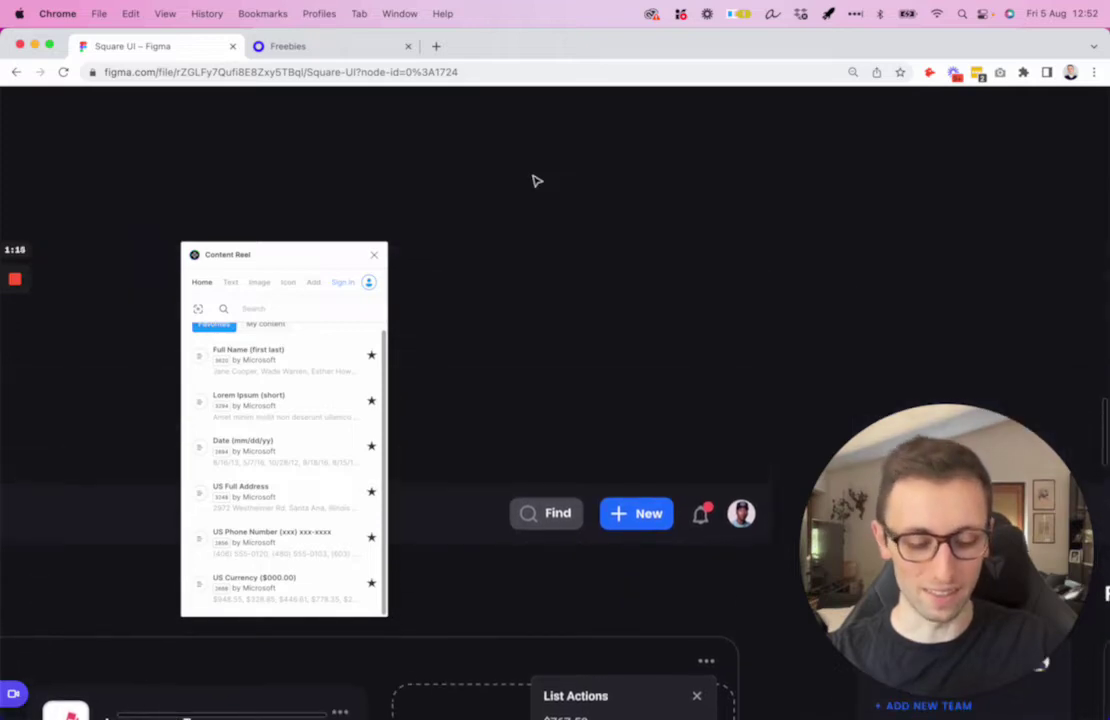
pyautogui.moveTo(446, 203)
pyautogui.mouseDown()
pyautogui.moveTo(543, 278)
pyautogui.moveTo(529, 262)
pyautogui.moveTo(618, 262)
pyautogui.mouseUp()
pyautogui.press('super+d')
pyautogui.press('super+d')
pyautogui.click(256, 284)
pyautogui.moveTo(456, 163); pyautogui.dragTo(971, 300)
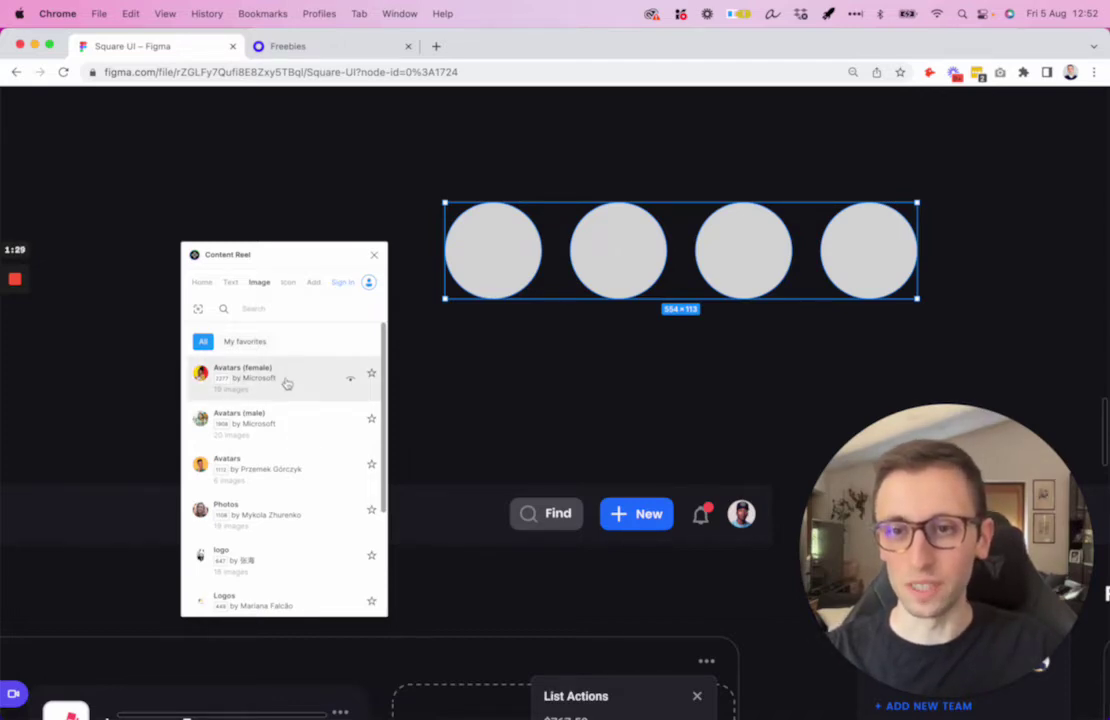
# - Fill the circles with female avatars, giving the first a yellow and the third a teal-background portrait
pyautogui.click(306, 378)
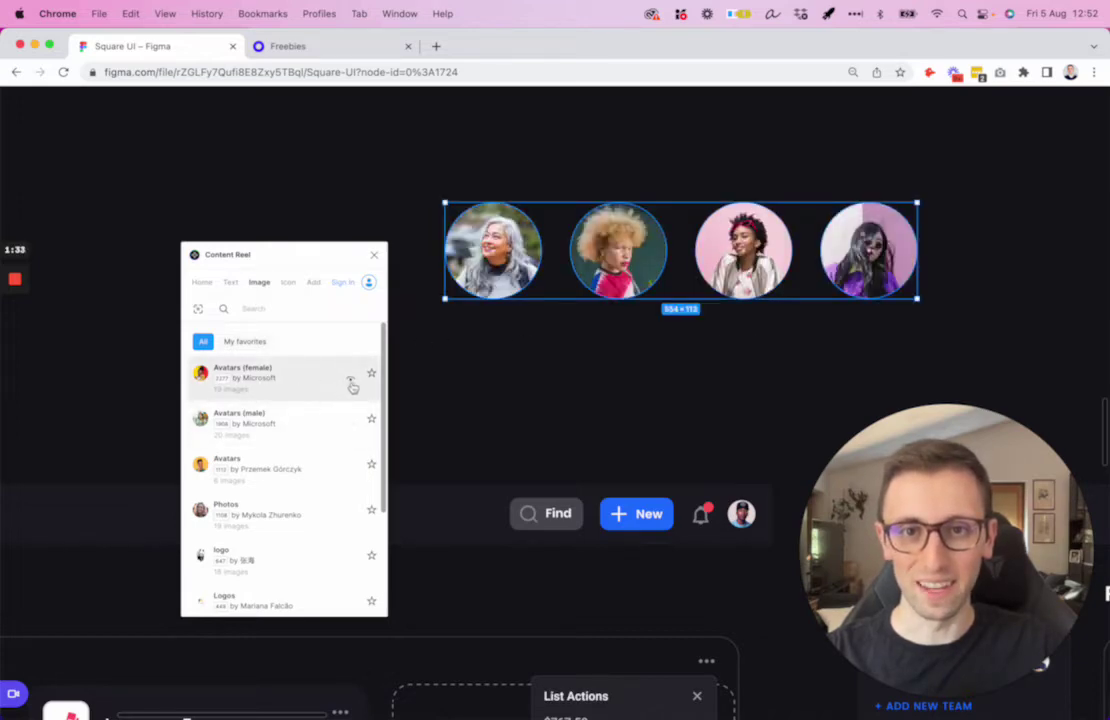
pyautogui.click(358, 386)
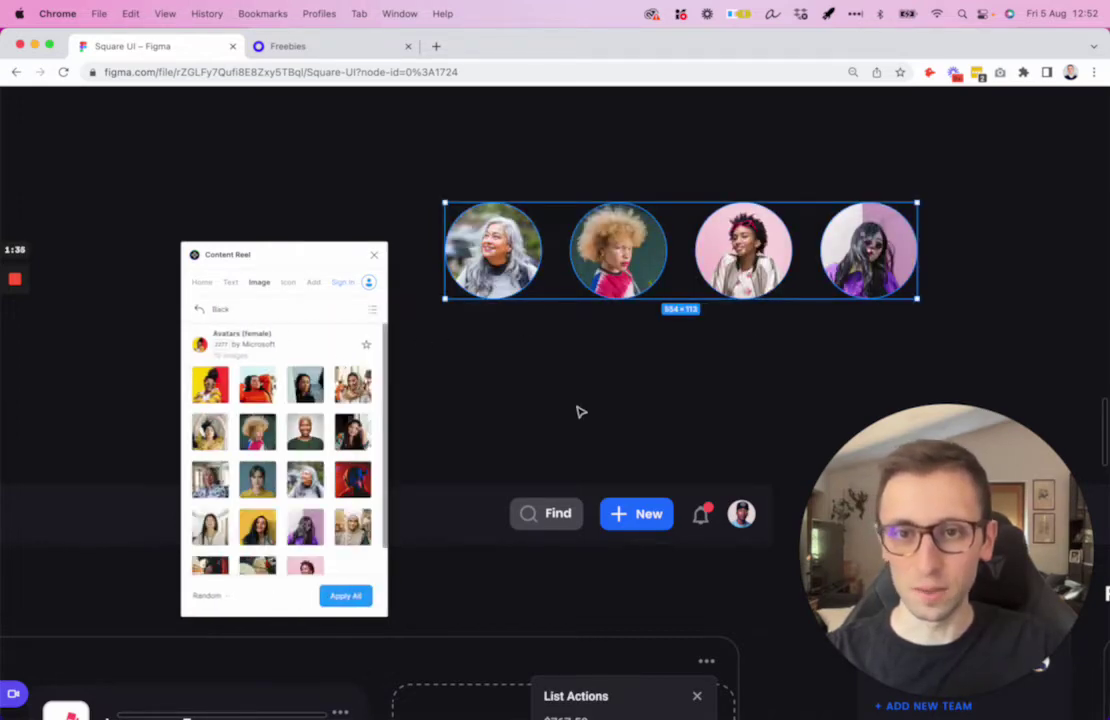
pyautogui.click(503, 276)
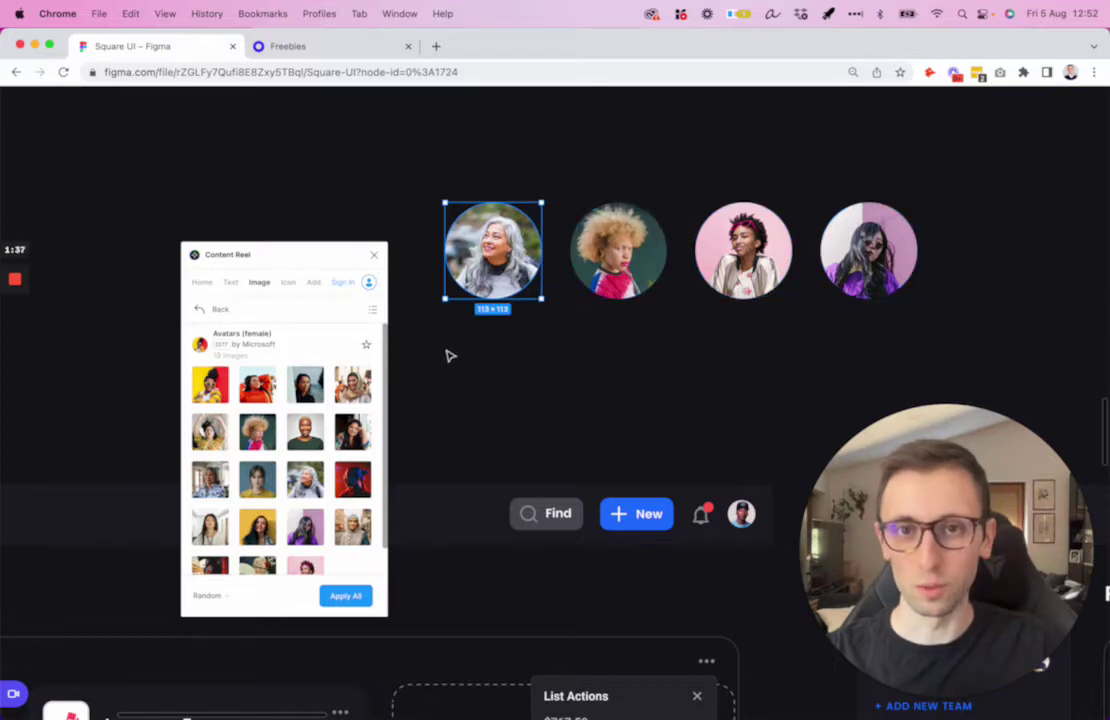
pyautogui.click(210, 384)
pyautogui.click(740, 250)
pyautogui.click(258, 487)
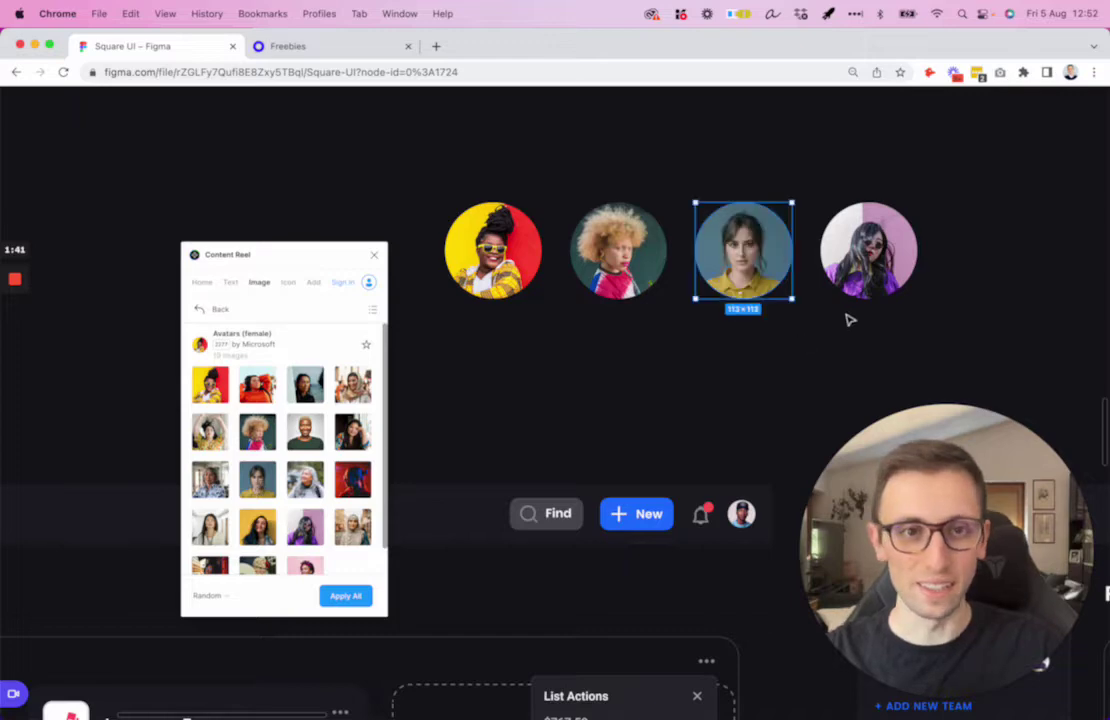
# - Put a Photos-collection portrait of a man in a blue shirt in the fourth circle
pyautogui.click(862, 280)
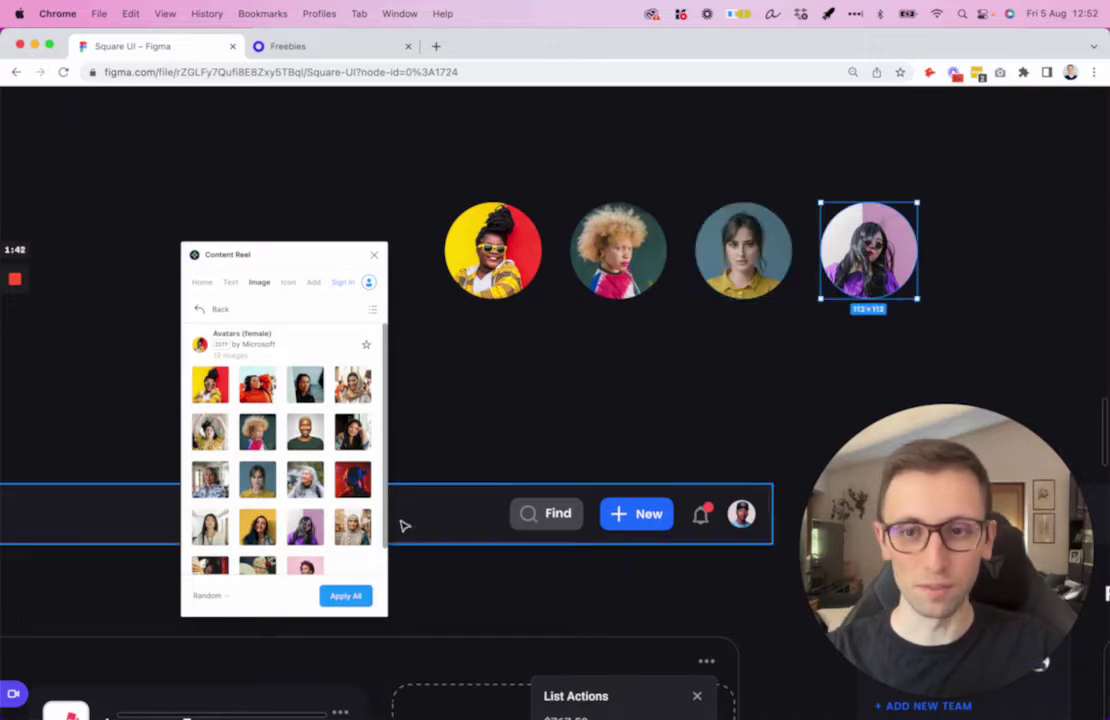
pyautogui.click(203, 310)
pyautogui.scroll(-1, 300, 420)
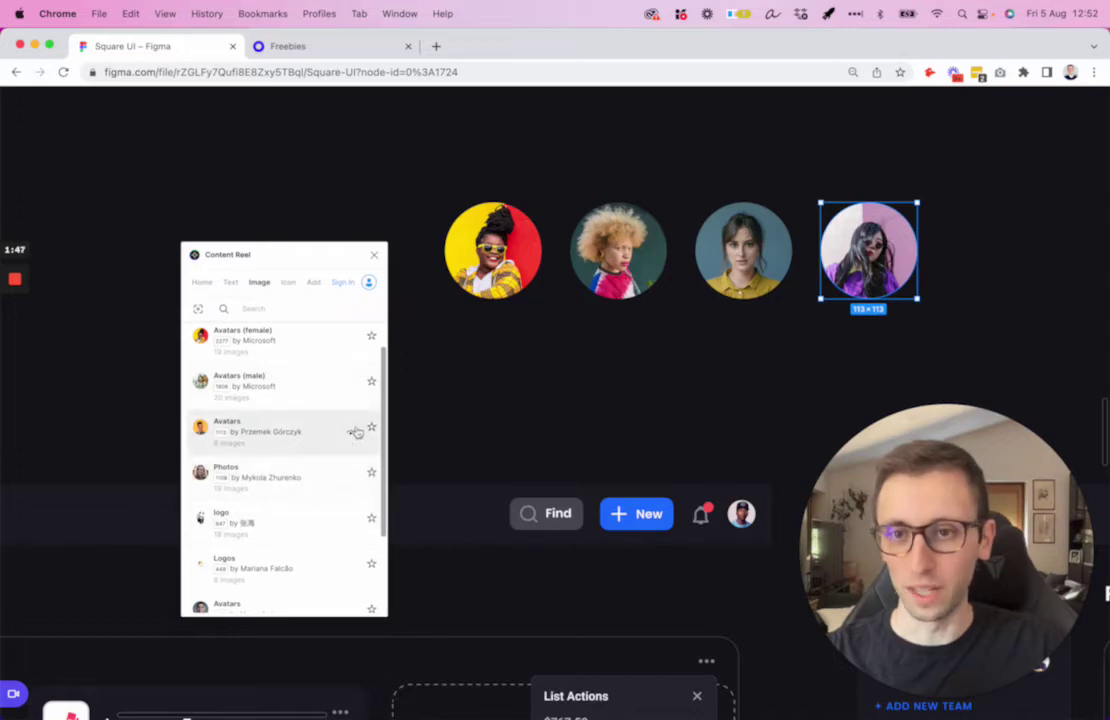
pyautogui.click(352, 437)
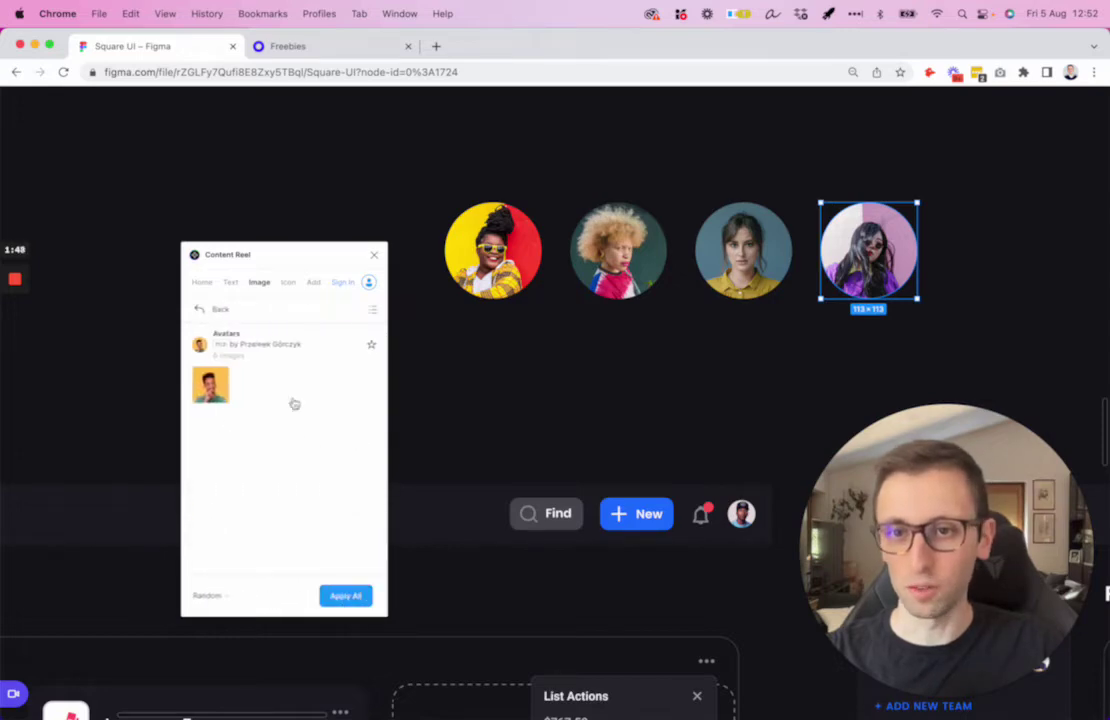
pyautogui.click(224, 312)
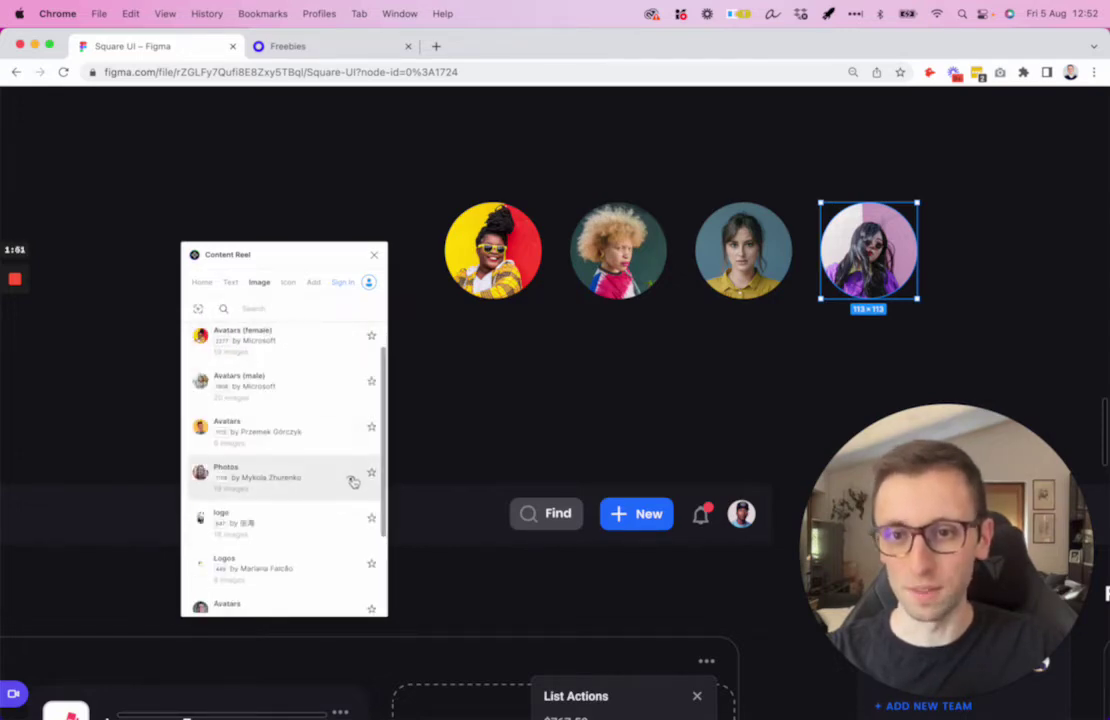
pyautogui.click(353, 482)
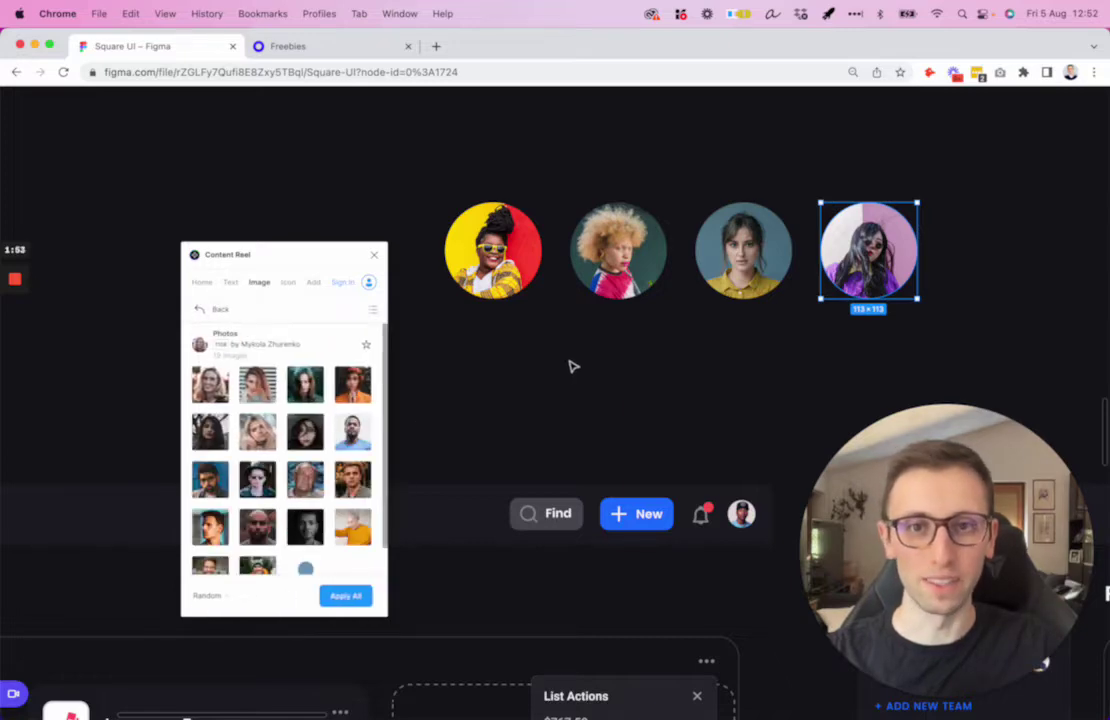
pyautogui.click(360, 525)
pyautogui.click(365, 428)
pyautogui.click(587, 399)
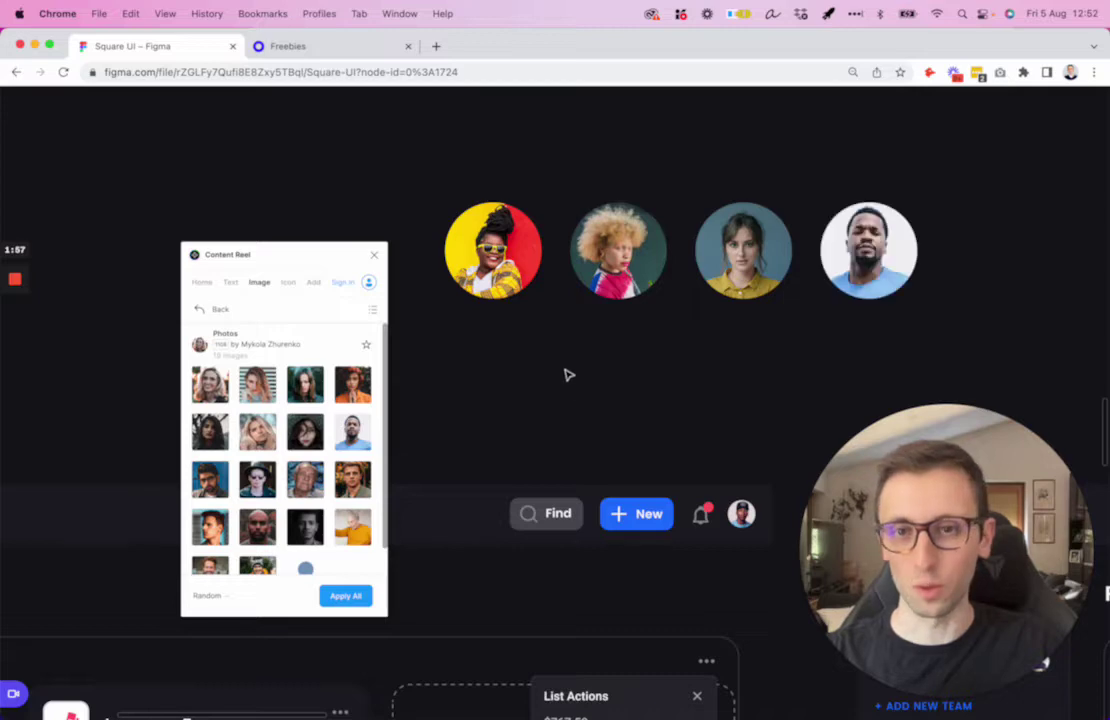
pyautogui.scroll(-2, 562, 377)
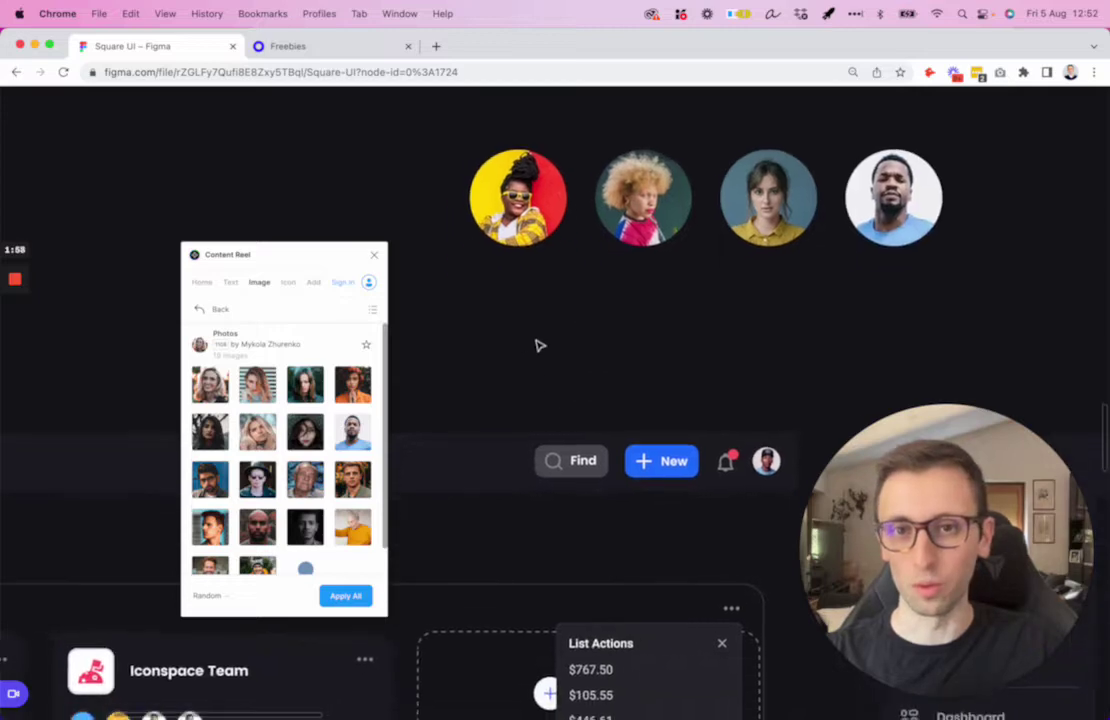
# - Browse Content Reel's Fluent Icons set and its add-your-own-content page
pyautogui.click(287, 282)
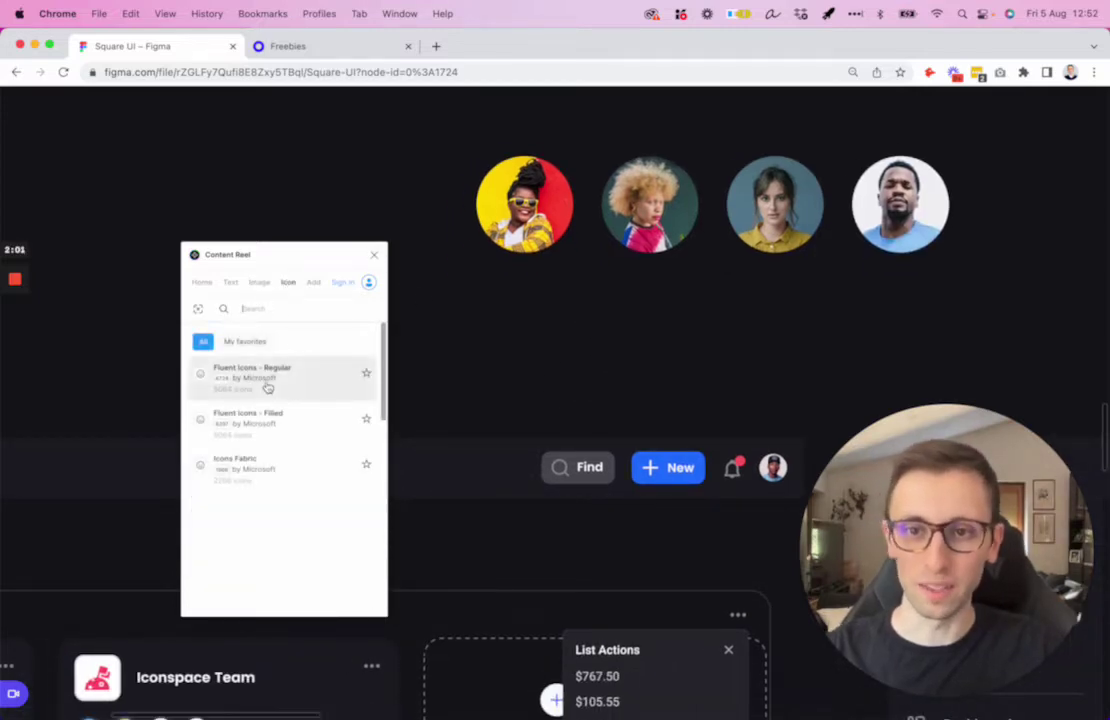
pyautogui.click(291, 387)
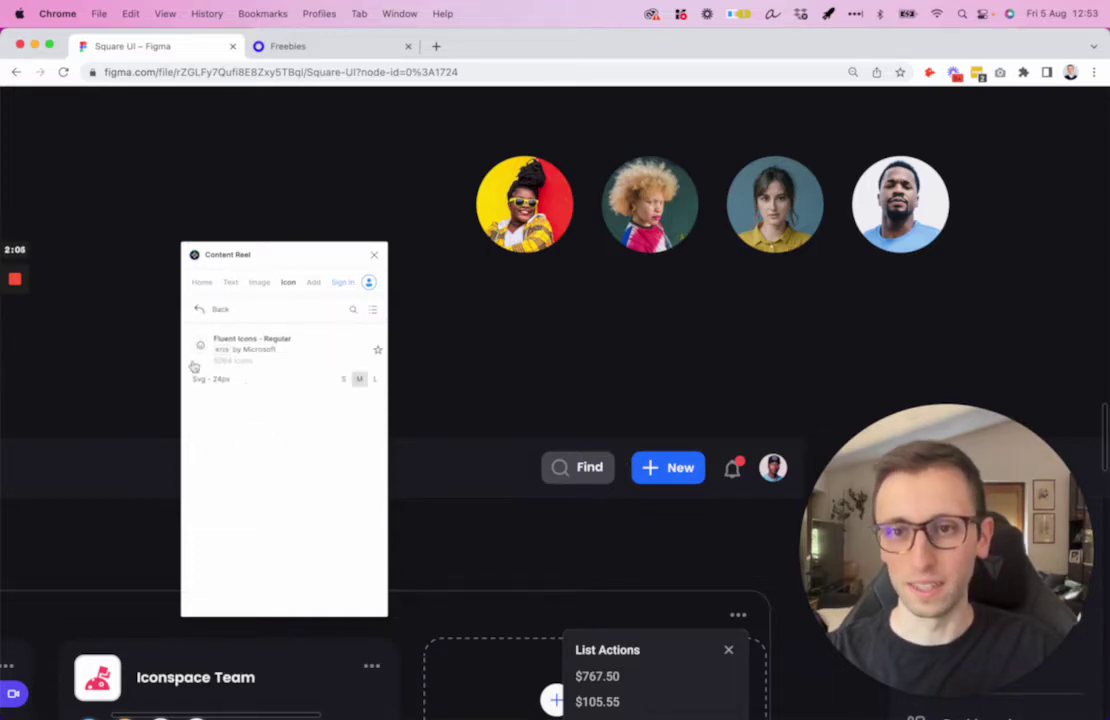
pyautogui.click(200, 310)
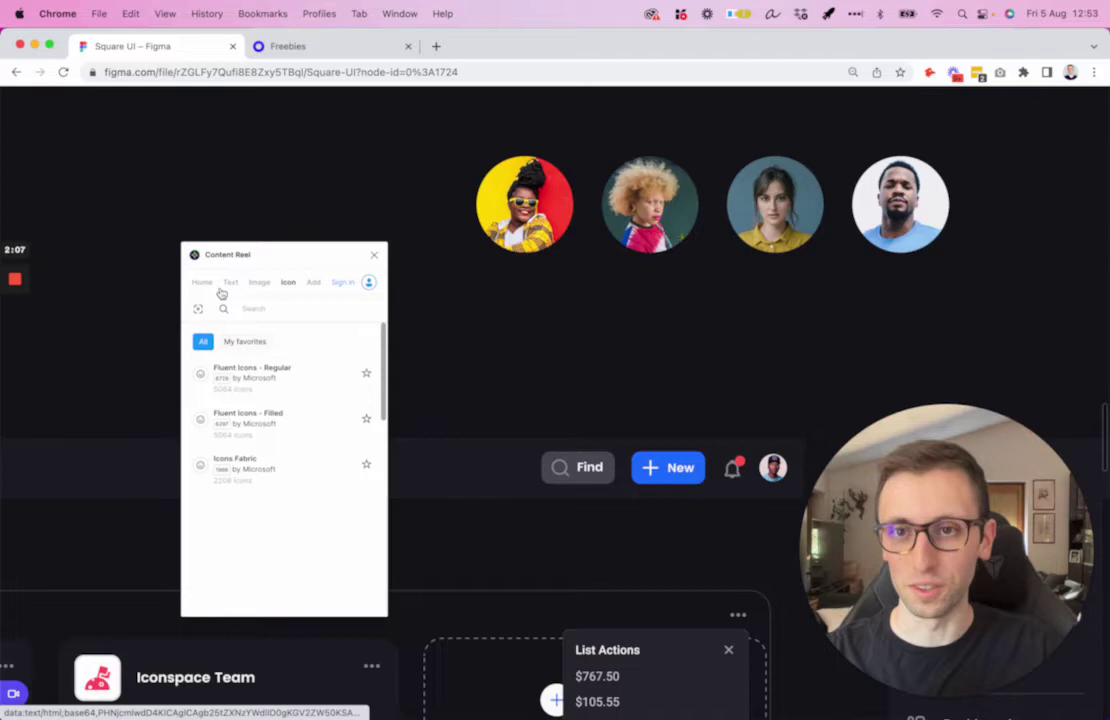
pyautogui.click(313, 284)
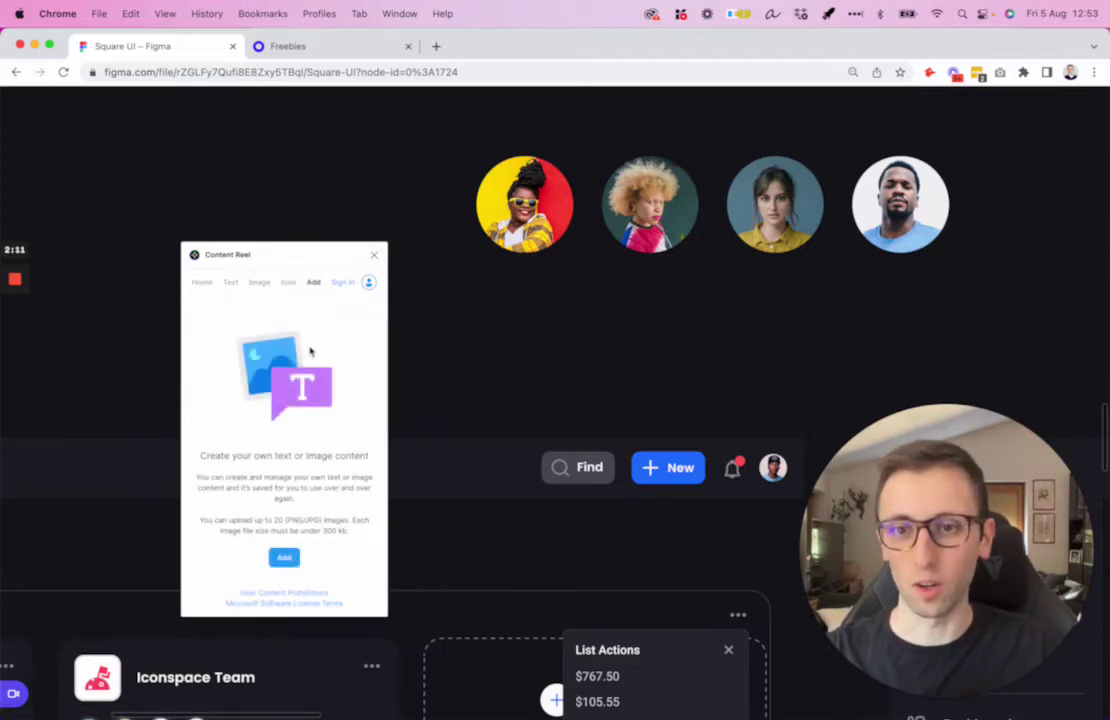
# - Close Content Reel, restore the full editor interface, and show the Plugins menu
pyautogui.click(373, 256)
pyautogui.press('super+backslash')
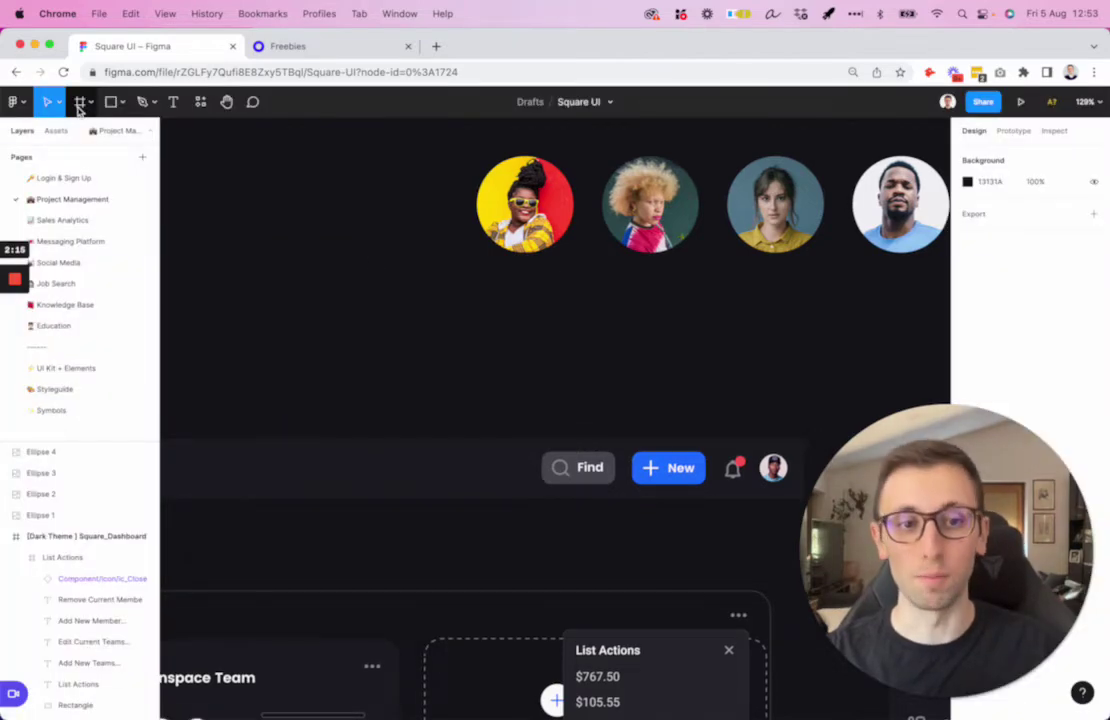
pyautogui.click(28, 103)
pyautogui.moveTo(87, 319)
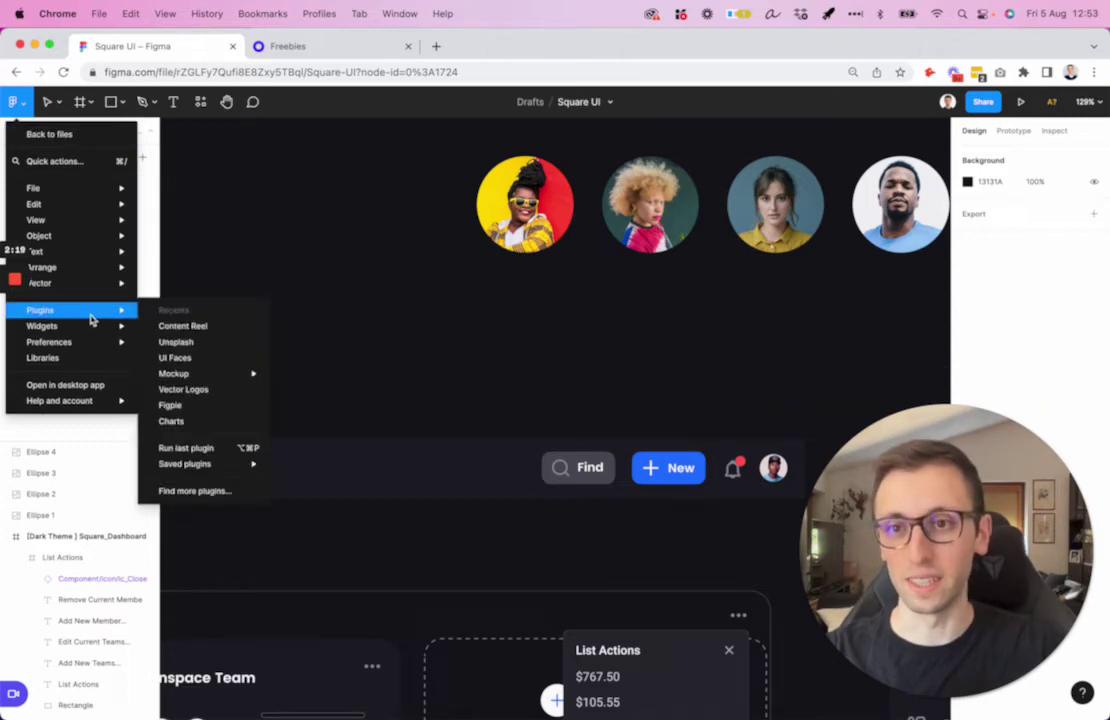
# - Switch to the giglio-designs.com Freebies tab and scroll past the courses to the testimonials
pyautogui.click(302, 46)
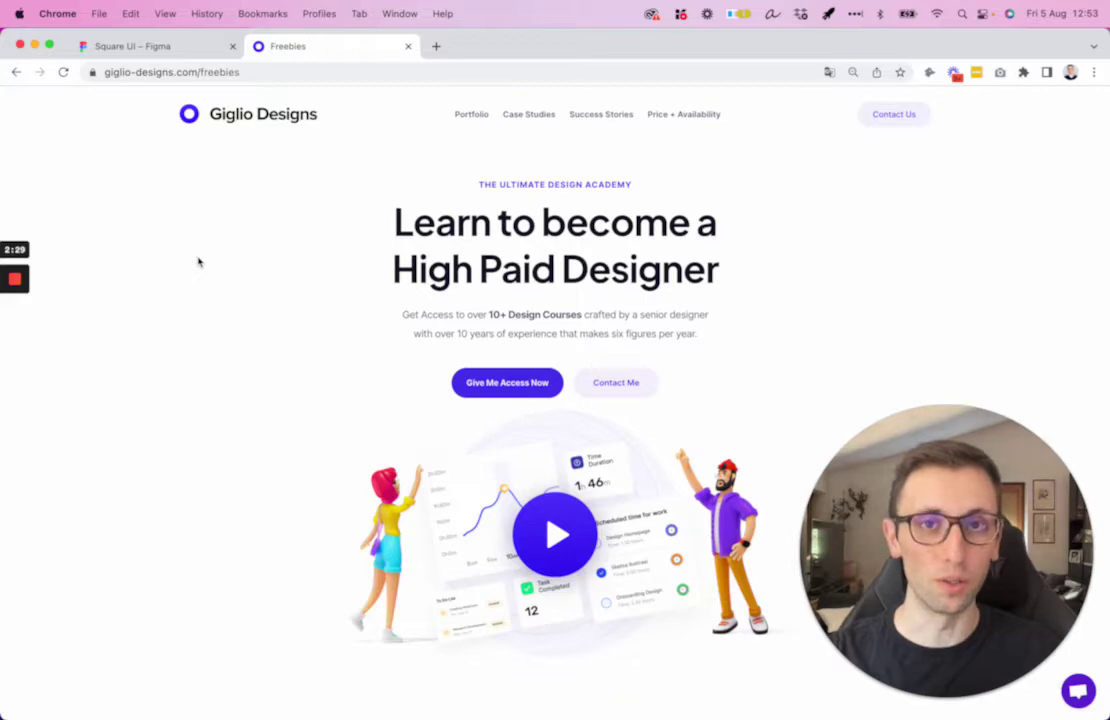
pyautogui.scroll(-2, 272, 251)
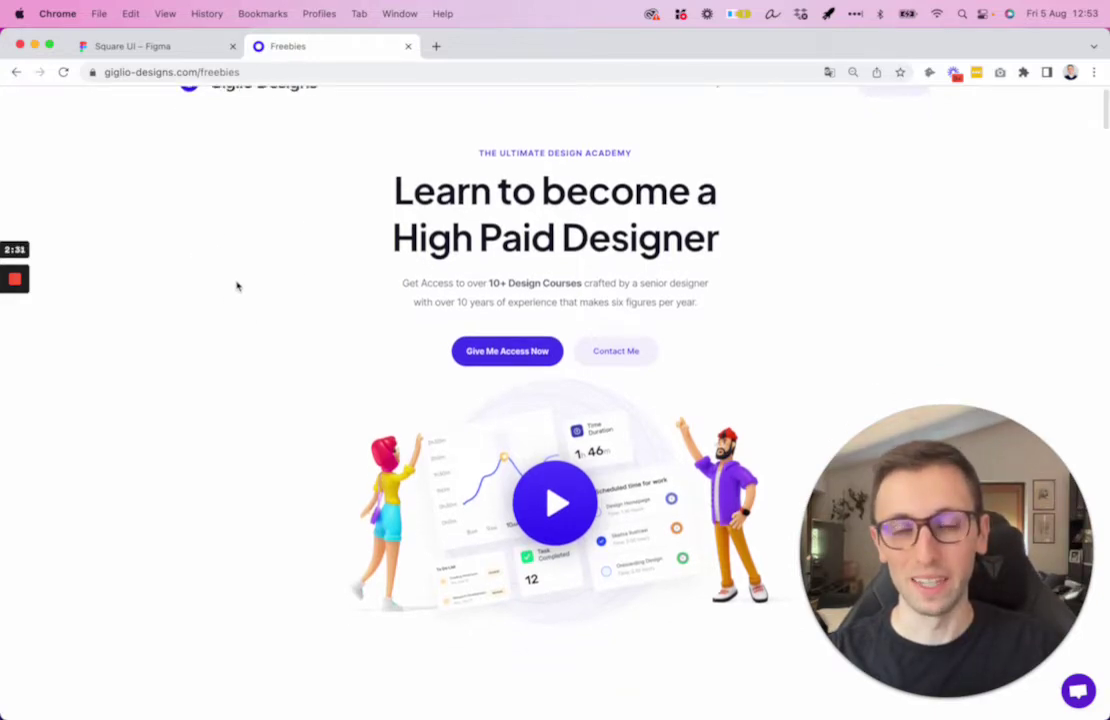
pyautogui.scroll(1, 236, 288)
pyautogui.scroll(-5, 235, 288)
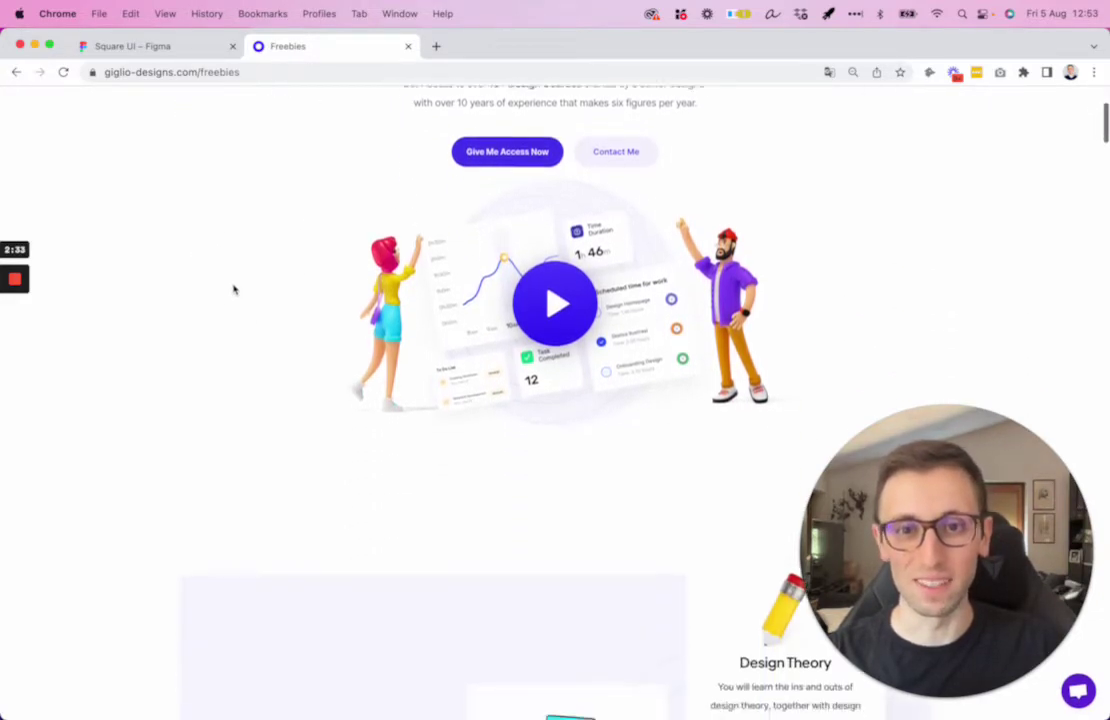
pyautogui.scroll(-15, 233, 289)
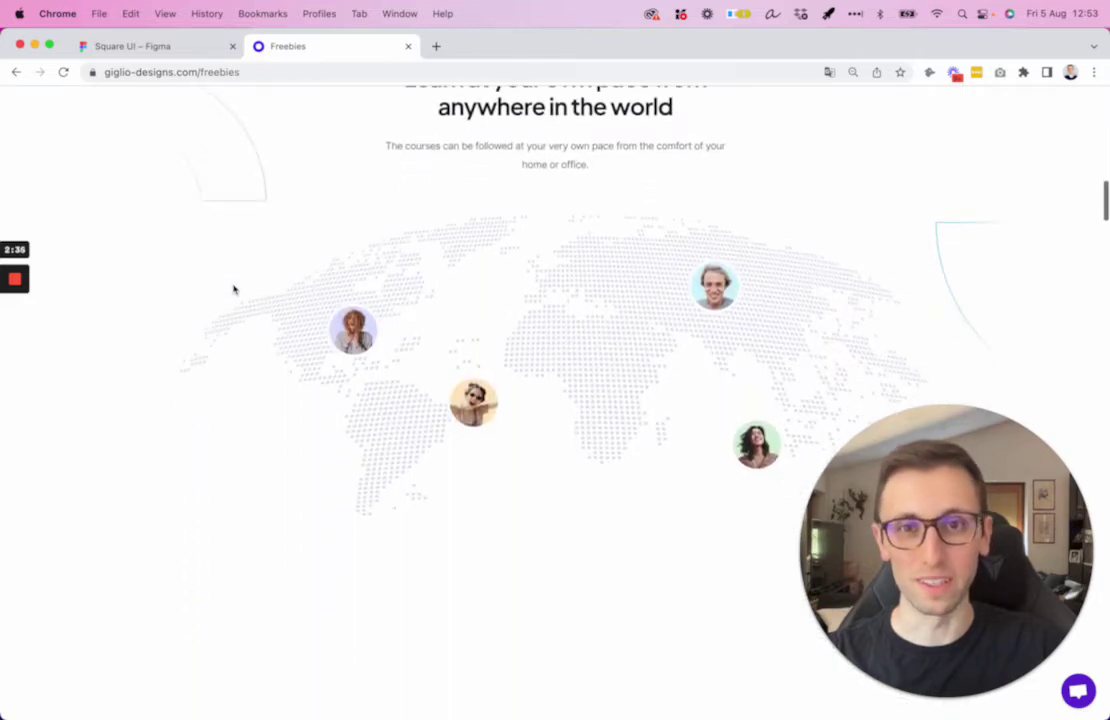
pyautogui.scroll(-15, 233, 289)
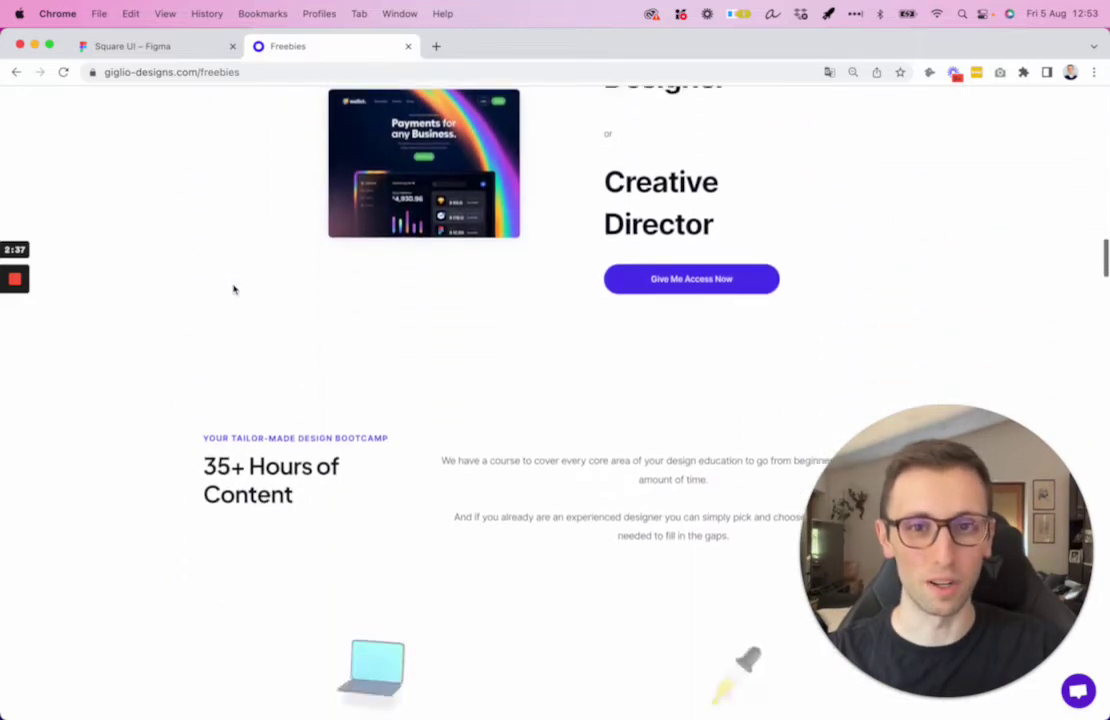
pyautogui.scroll(-5, 233, 289)
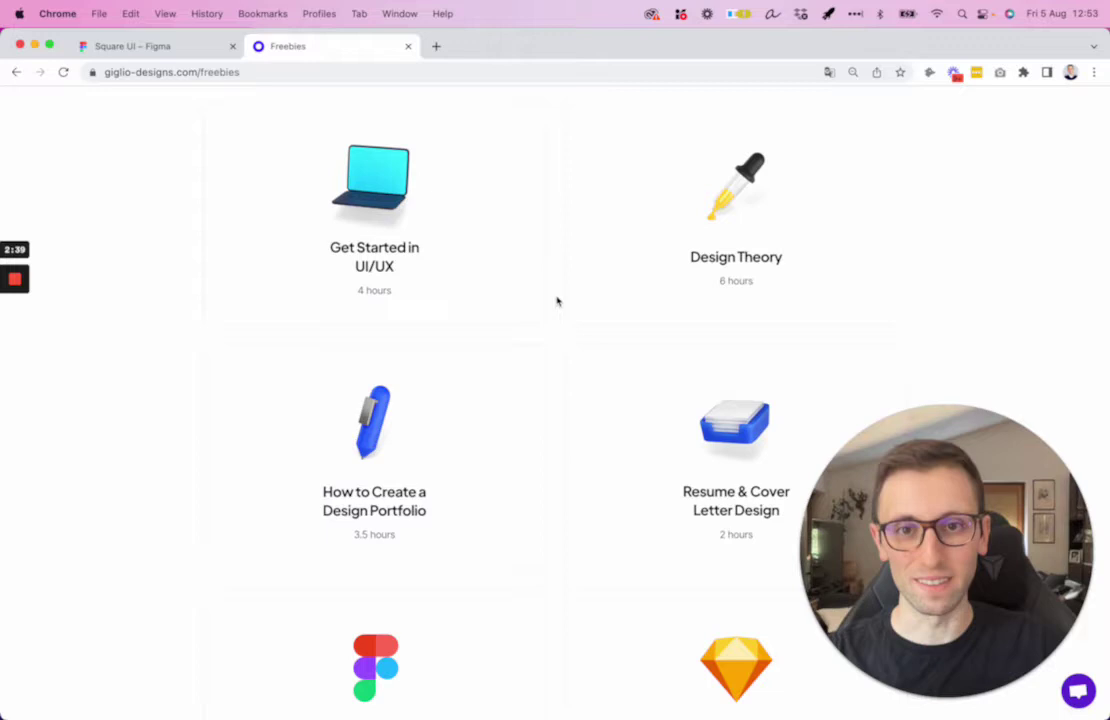
pyautogui.scroll(-6, 558, 300)
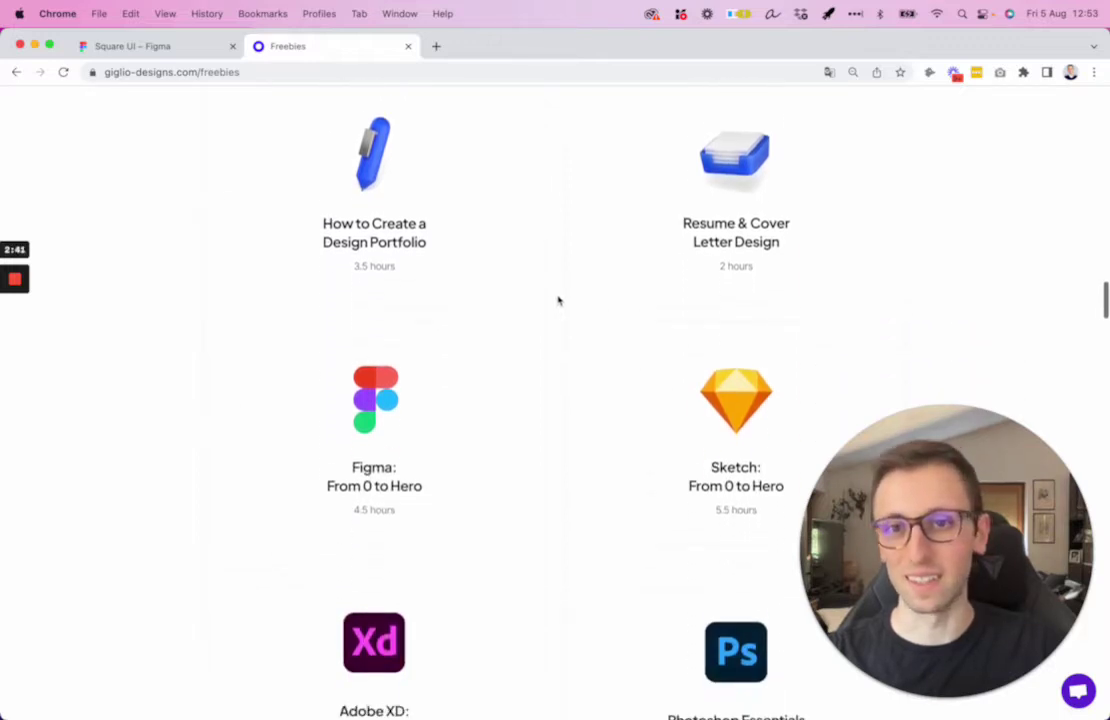
pyautogui.scroll(-2, 558, 300)
pyautogui.scroll(-4, 560, 292)
pyautogui.scroll(-5, 562, 292)
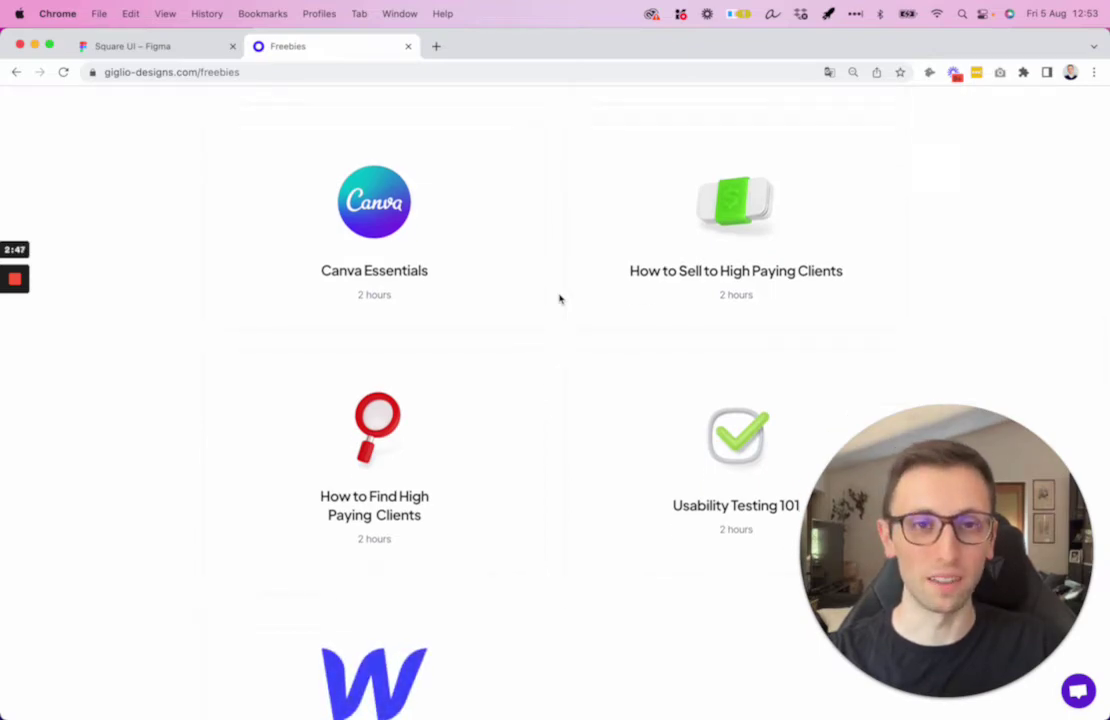
pyautogui.scroll(-1, 555, 300)
pyautogui.scroll(-4, 550, 300)
pyautogui.scroll(-10, 548, 300)
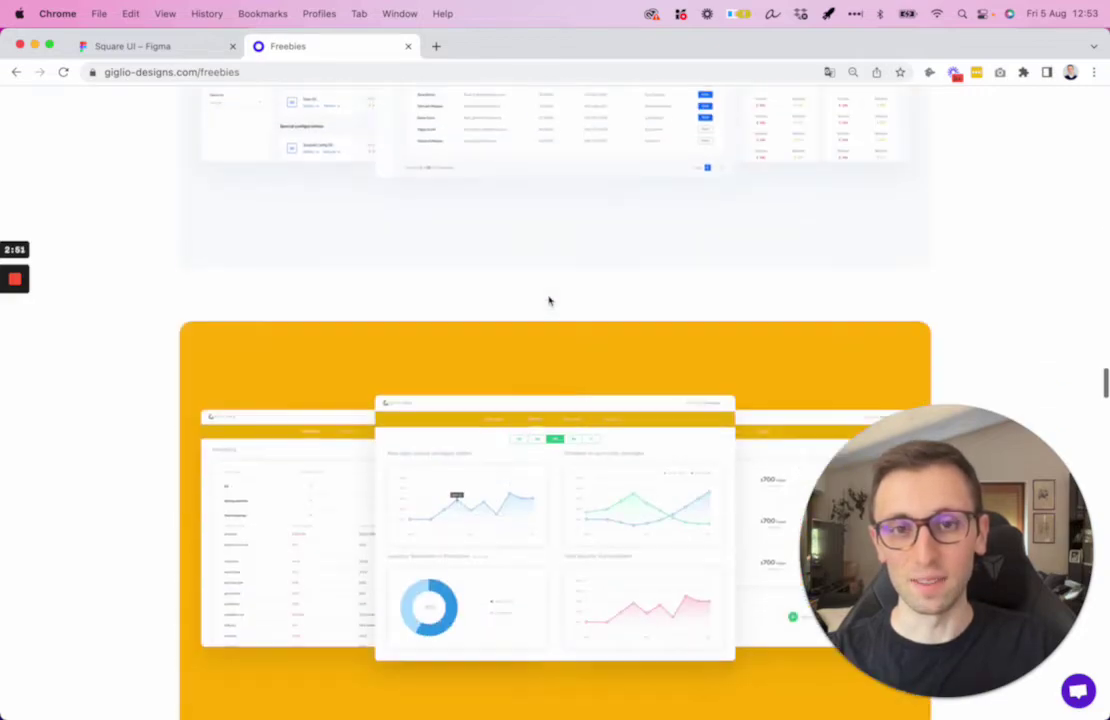
pyautogui.scroll(-6, 548, 300)
pyautogui.scroll(-12, 548, 300)
pyautogui.scroll(-15, 550, 297)
pyautogui.scroll(-5, 555, 299)
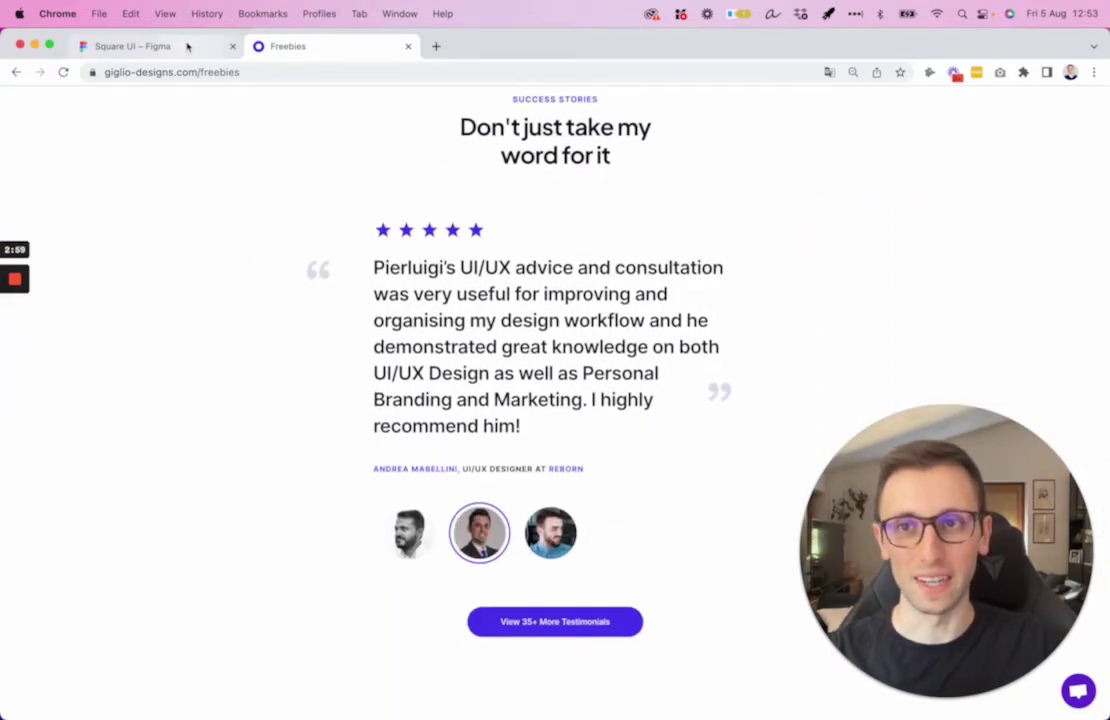
# - Back in the Square UI file, launch the Unsplash plugin and move its window aside
pyautogui.click(187, 47)
pyautogui.click(14, 101)
pyautogui.moveTo(99, 311)
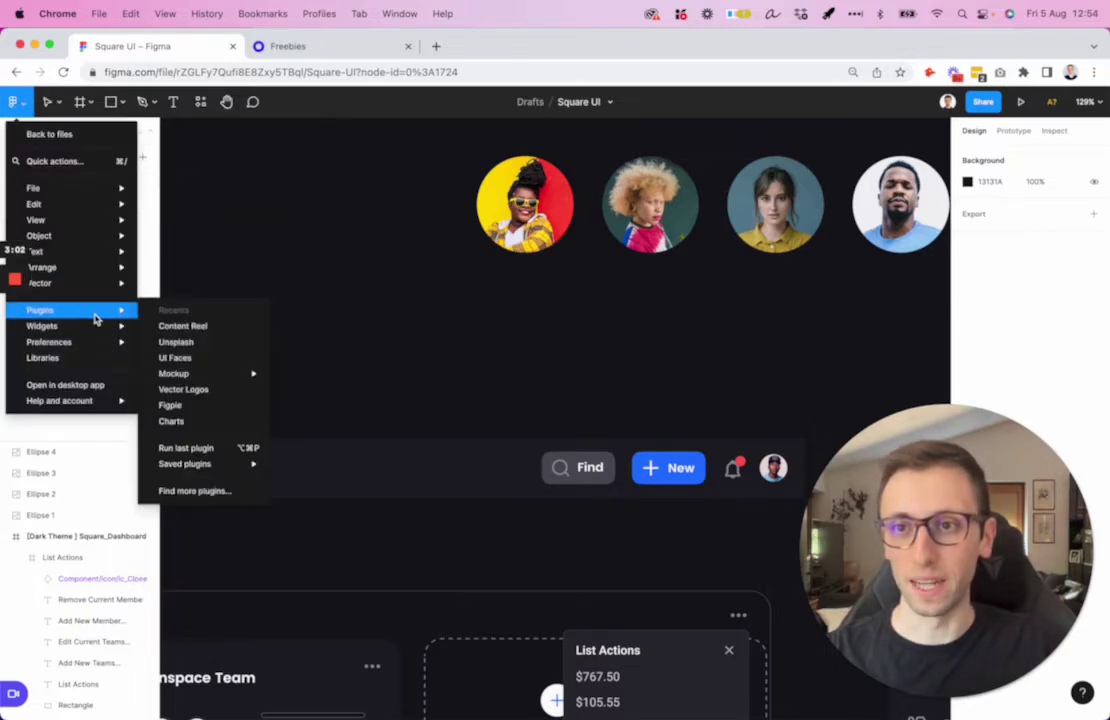
pyautogui.click(196, 345)
pyautogui.scroll(-10, 483, 251)
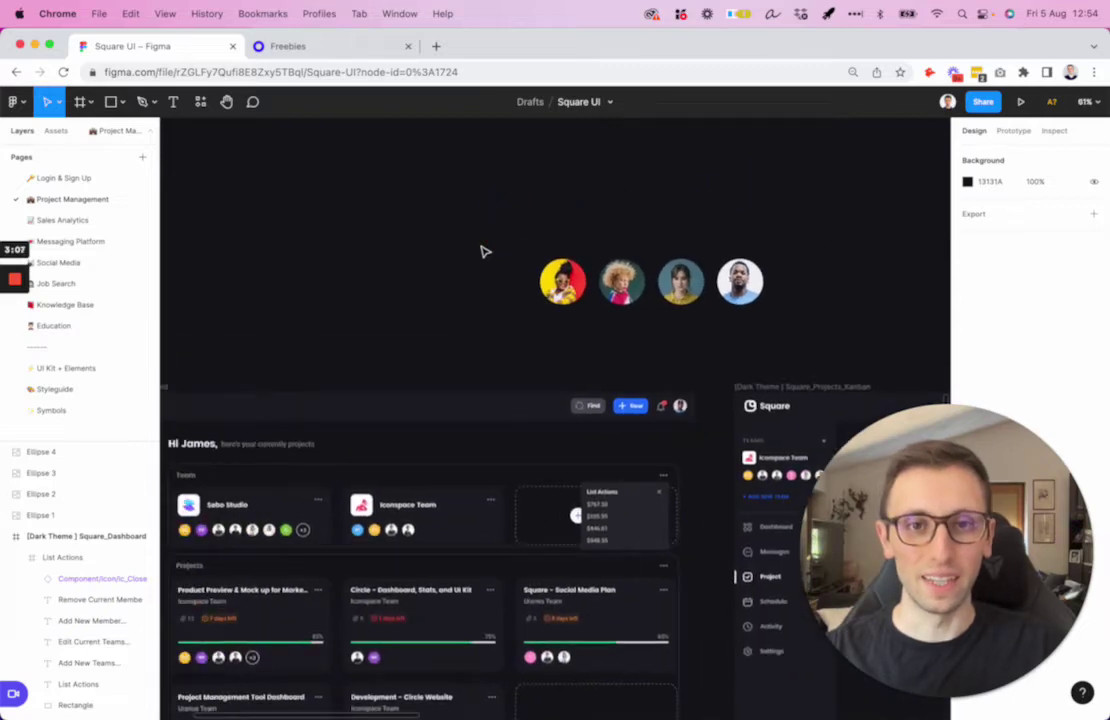
pyautogui.hscroll(-5, 483, 251)
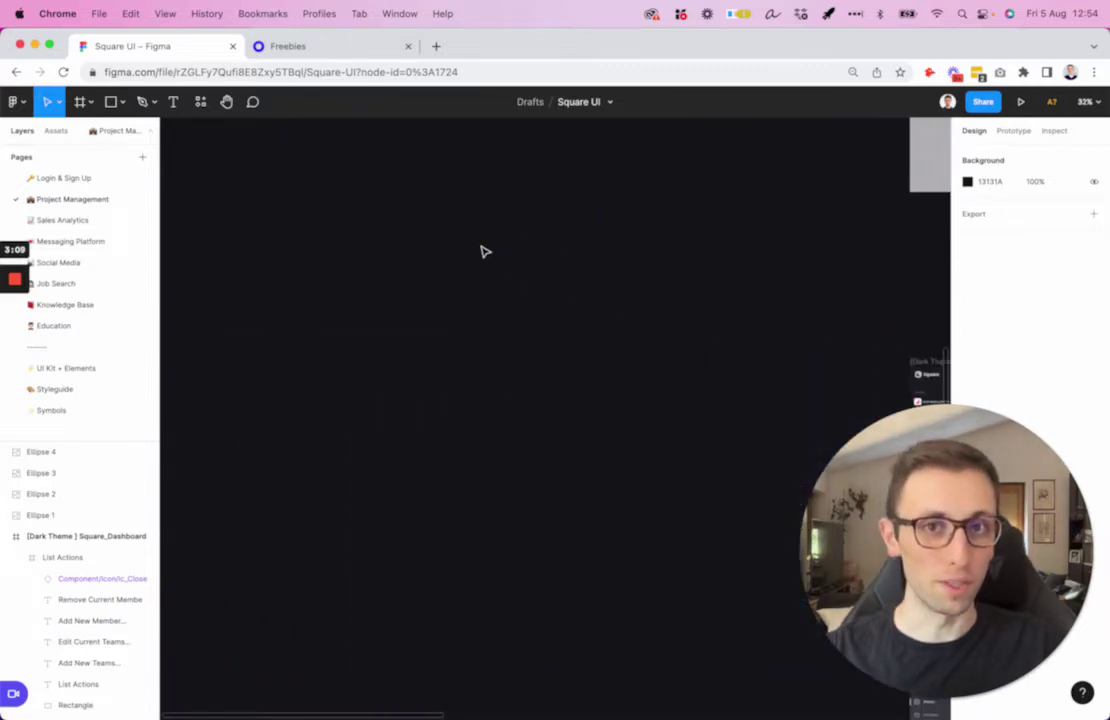
pyautogui.moveTo(890, 165); pyautogui.dragTo(191, 314)
# - Draw a 1740×942 rectangle and fill it with the green plant photo from a 'minimal' search
pyautogui.press('r')
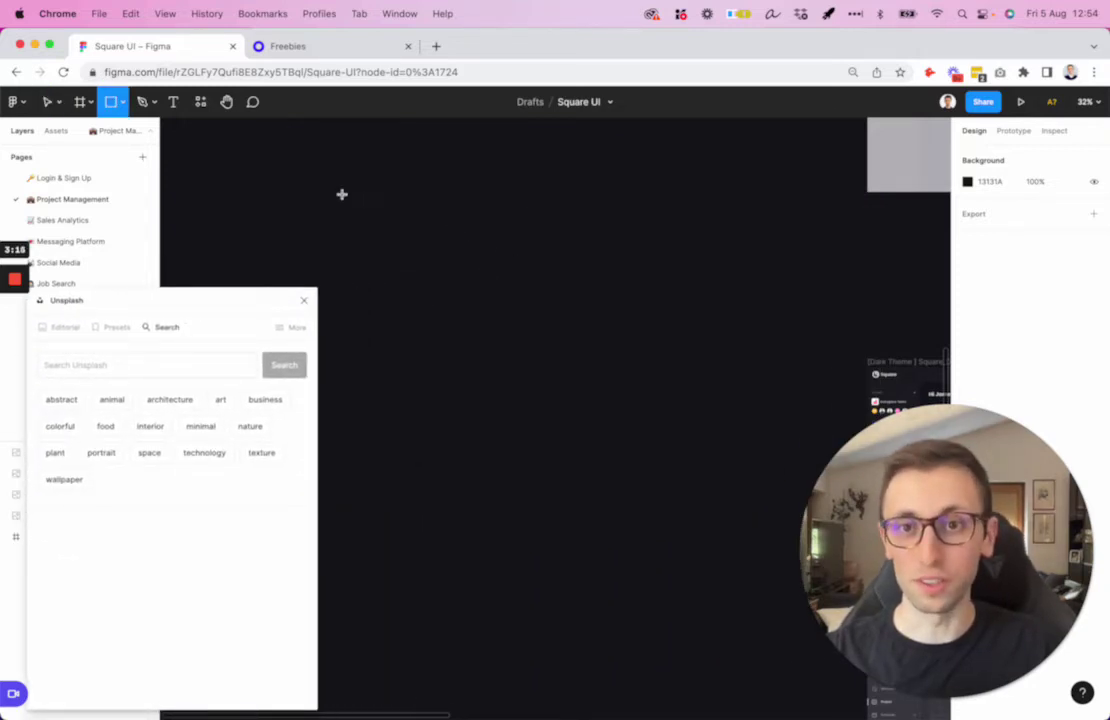
pyautogui.moveTo(341, 194)
pyautogui.mouseDown()
pyautogui.moveTo(644, 327)
pyautogui.moveTo(704, 421)
pyautogui.moveTo(707, 390)
pyautogui.mouseUp()
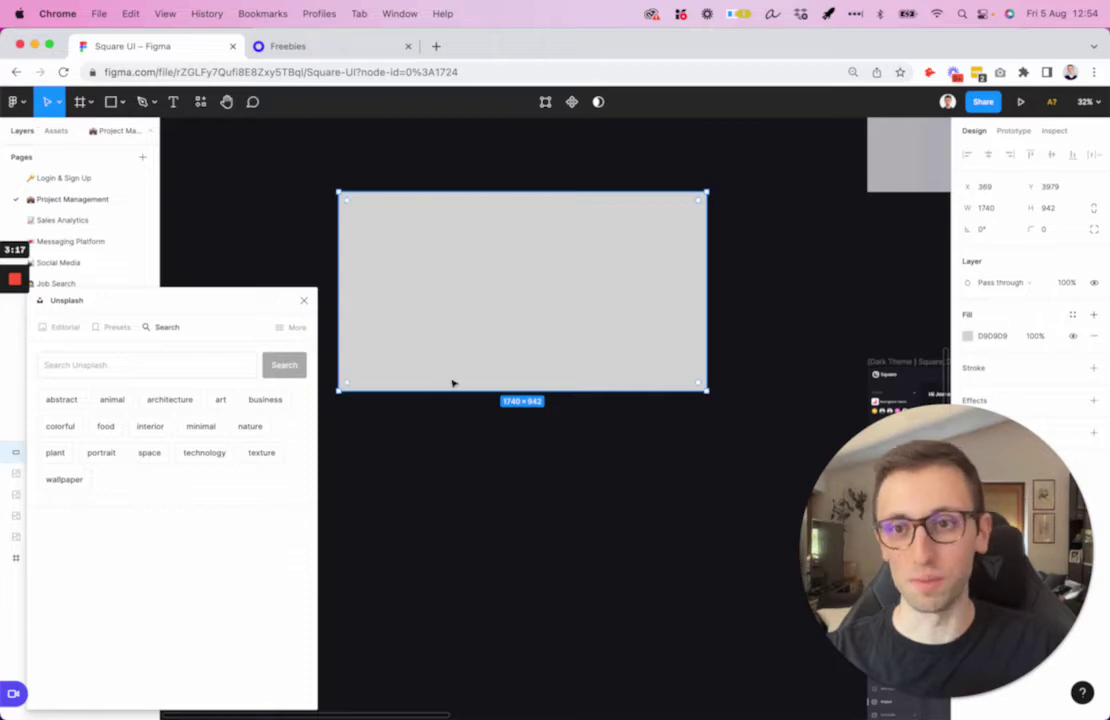
pyautogui.click(201, 426)
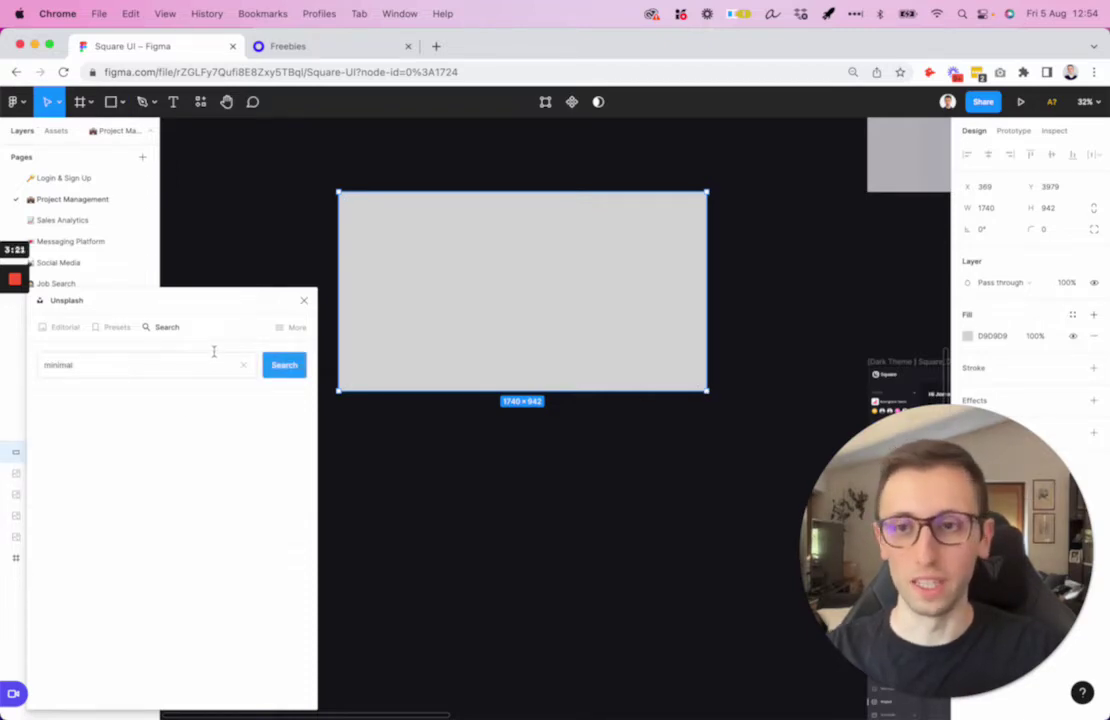
pyautogui.press('Return')
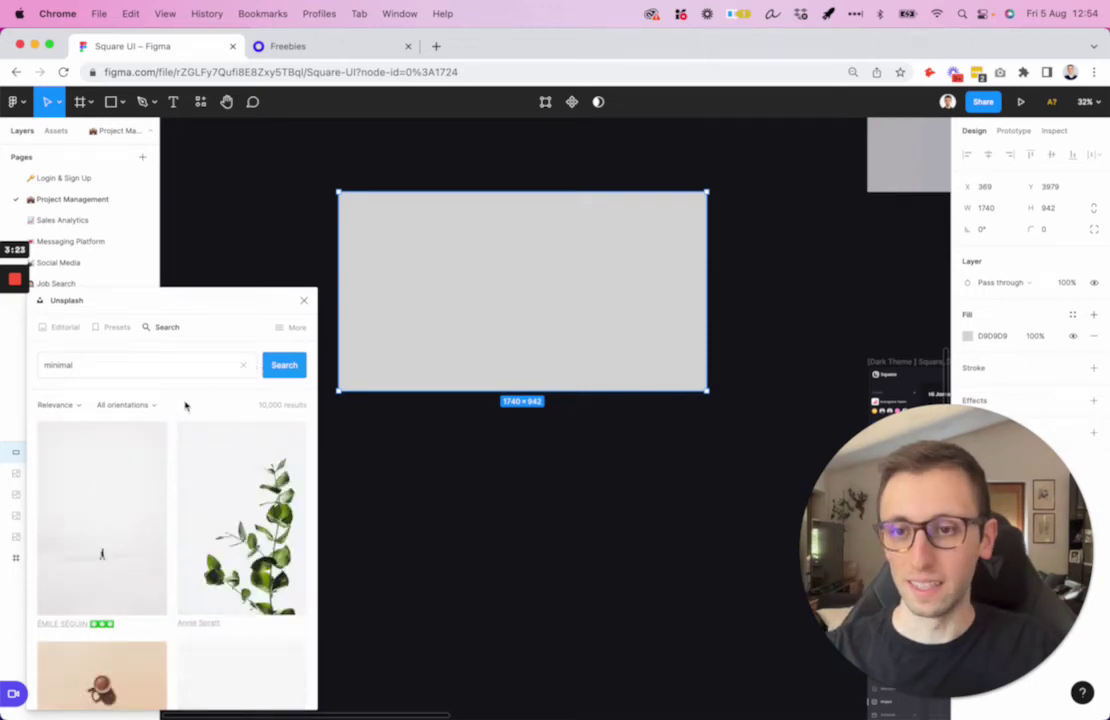
pyautogui.scroll(-2, 190, 418)
pyautogui.click(248, 508)
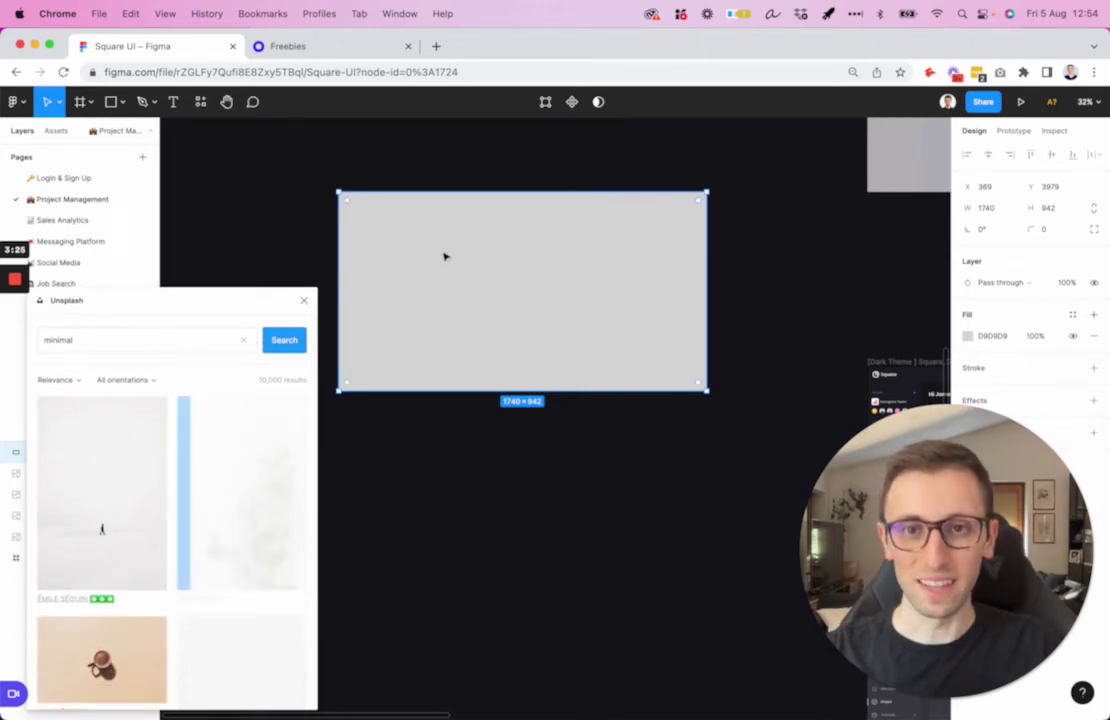
pyautogui.scroll(-2, 180, 565)
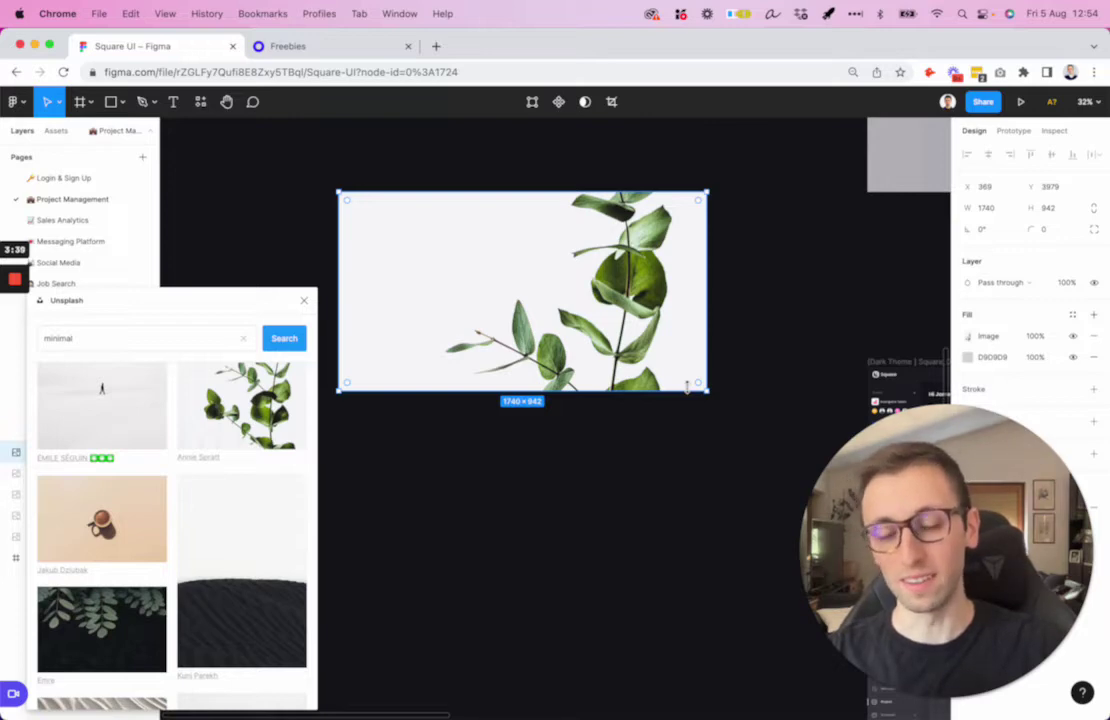
# - Clear the search results and close the Unsplash plugin
pyautogui.moveTo(239, 301)
pyautogui.mouseDown()
pyautogui.moveTo(263, 280)
pyautogui.moveTo(227, 288)
pyautogui.mouseUp()
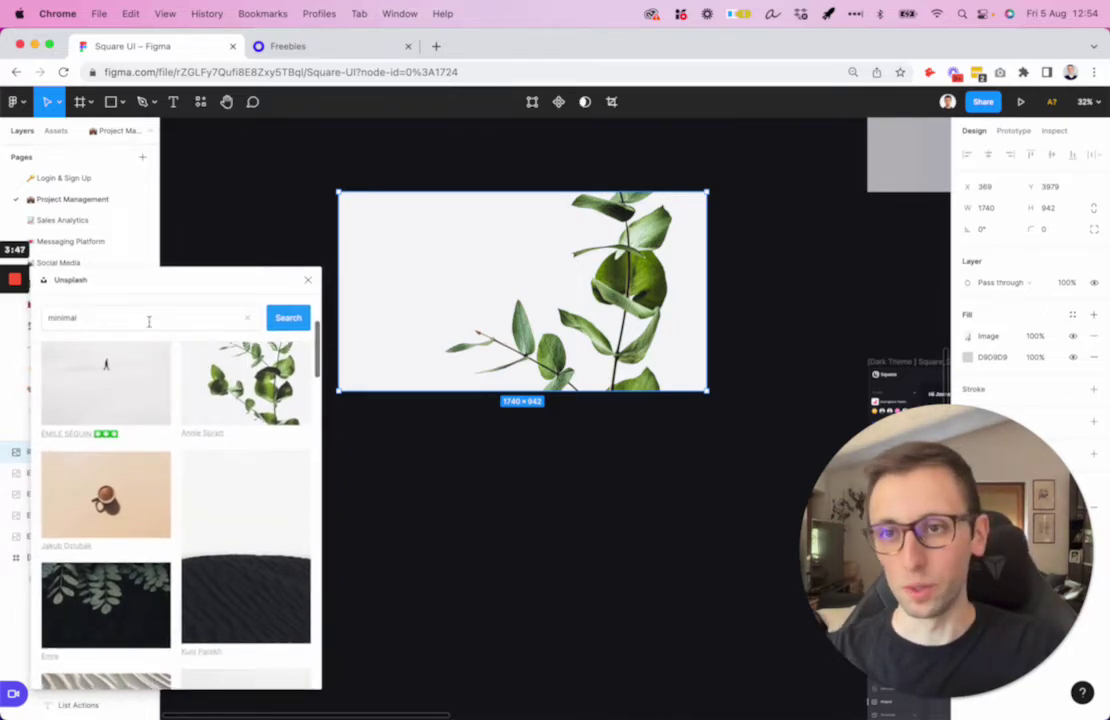
pyautogui.click(248, 318)
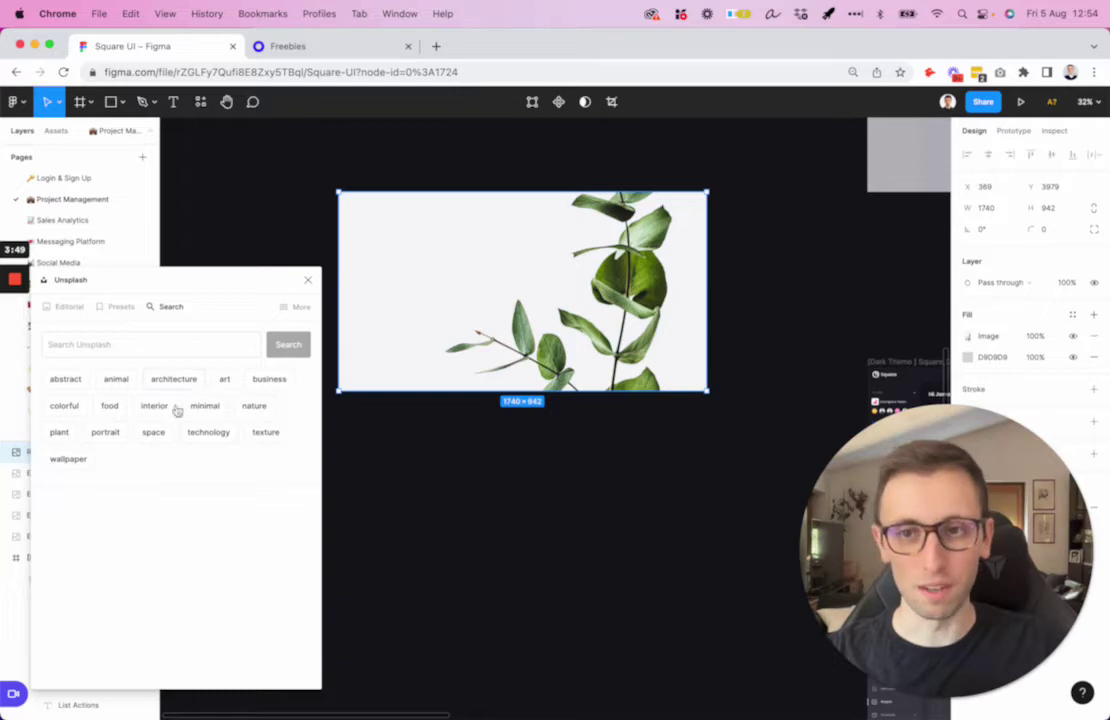
pyautogui.click(306, 282)
pyautogui.click(28, 102)
pyautogui.moveTo(87, 310)
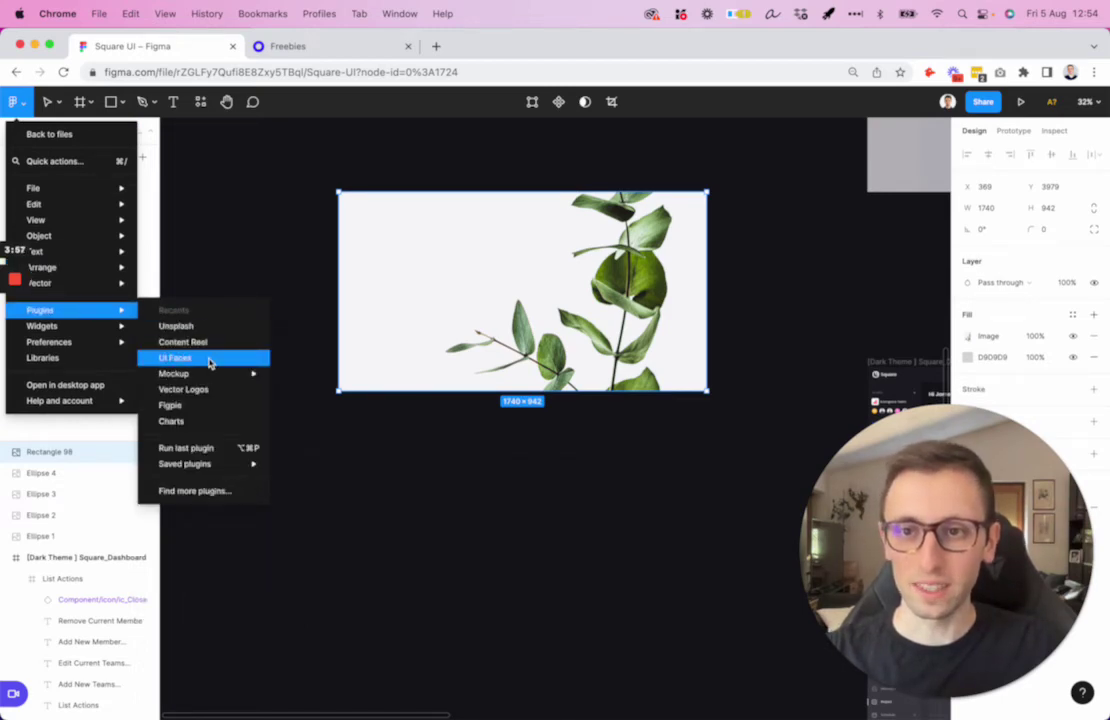
# - Launch the UI Faces plugin and select all four avatar circles
pyautogui.press('Escape')
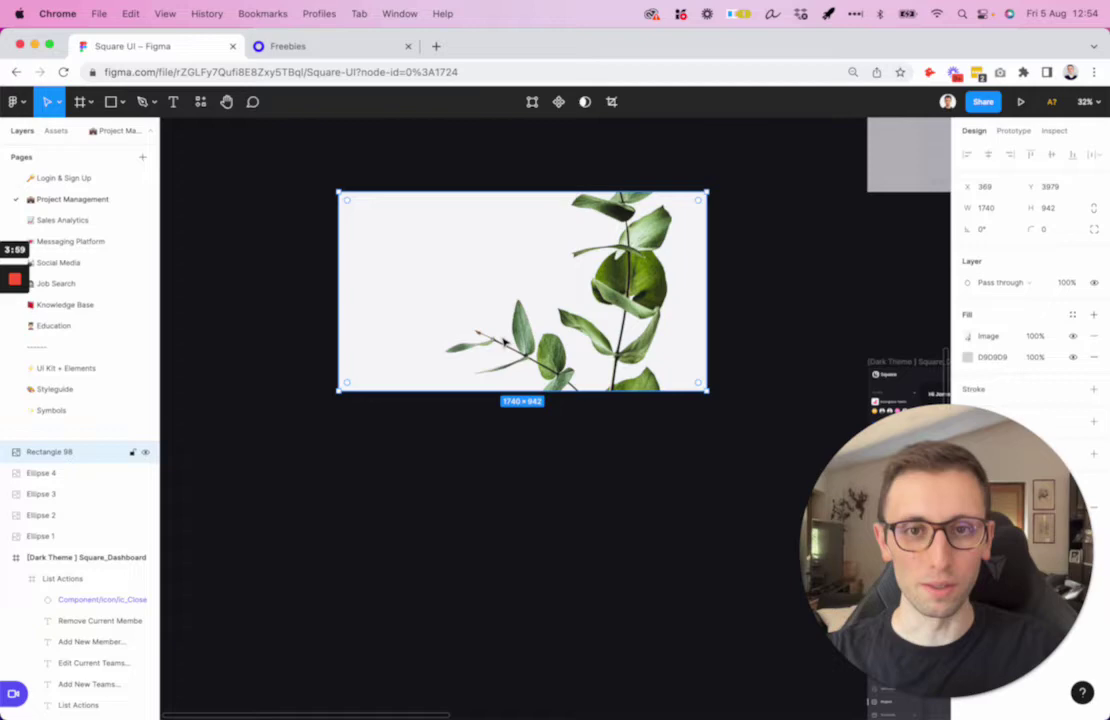
pyautogui.hscroll(5, 450, 300)
pyautogui.hscroll(8, 528, 354)
pyautogui.hscroll(-4, 525, 354)
pyautogui.scroll(5, 587, 268)
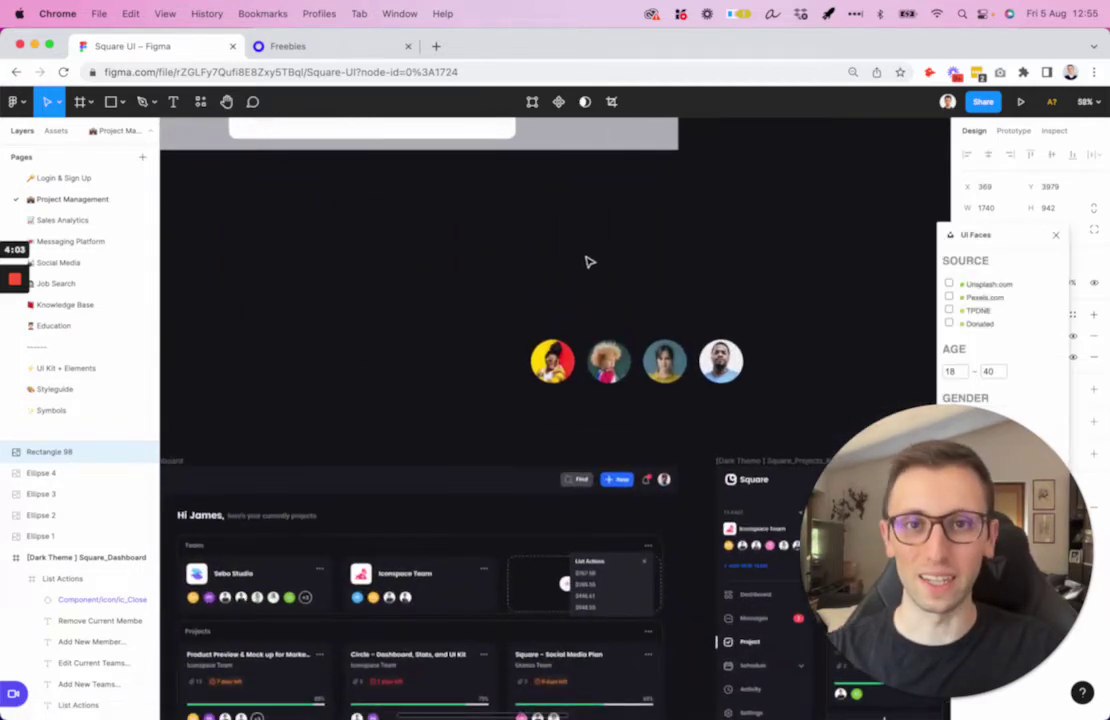
pyautogui.moveTo(1000, 230); pyautogui.dragTo(287, 257)
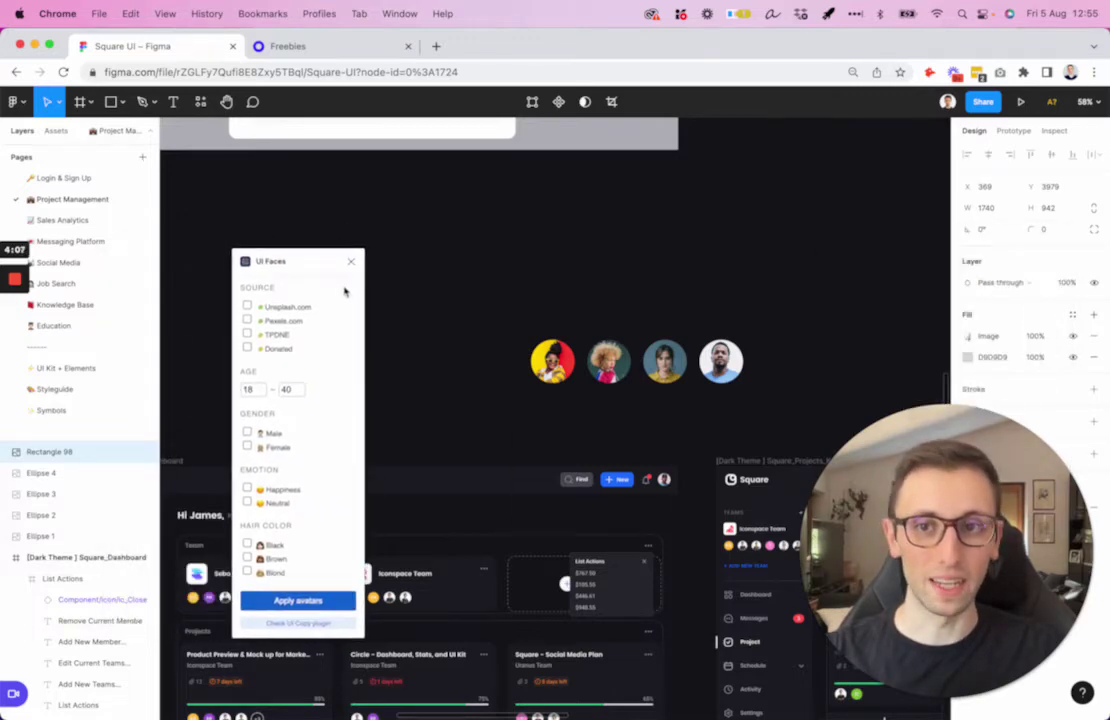
pyautogui.moveTo(404, 282); pyautogui.dragTo(768, 387)
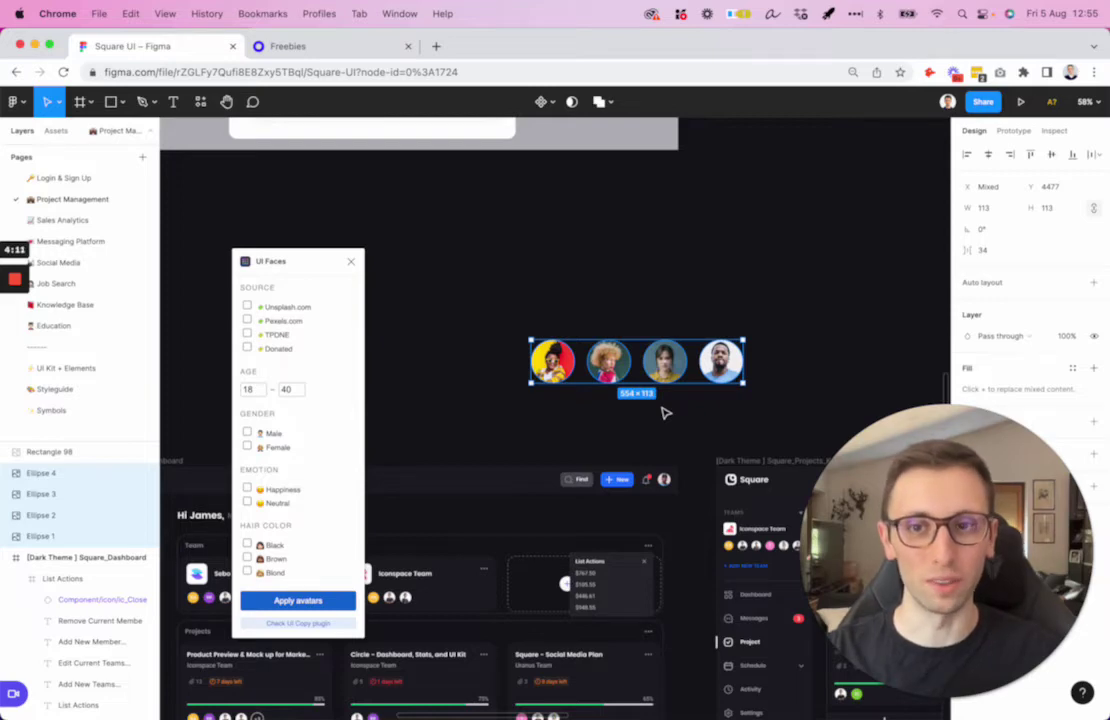
# - Apply male, age 18–20, black-hair avatars to the circles and close UI Faces
pyautogui.click(248, 433)
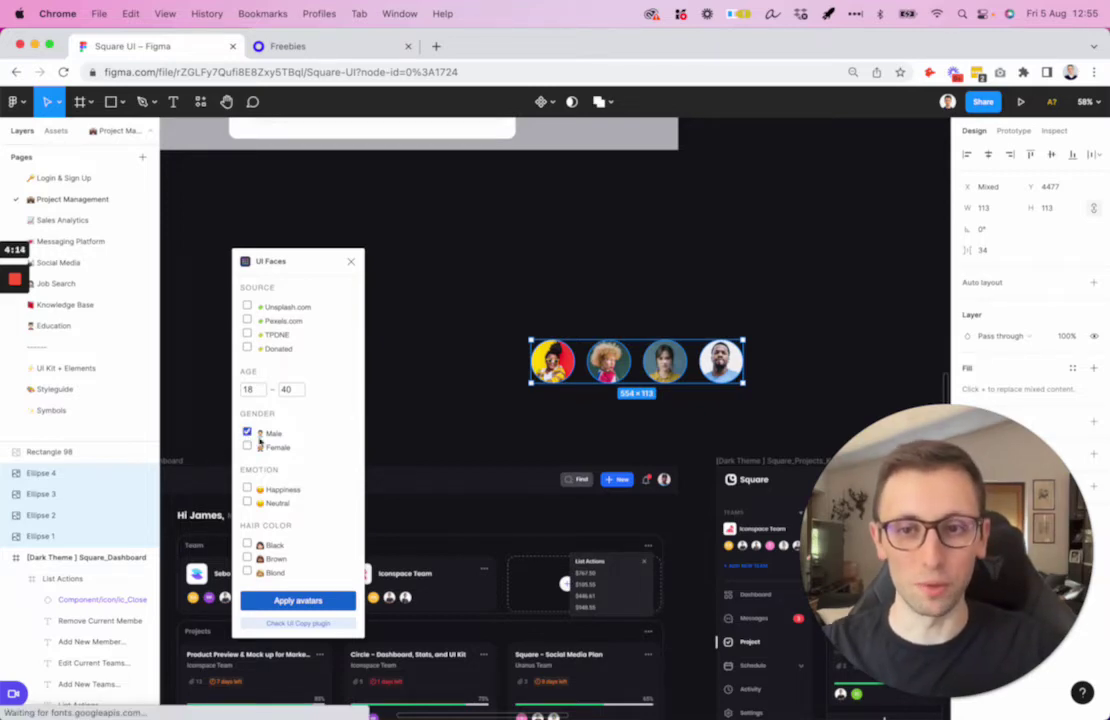
pyautogui.doubleClick(288, 389)
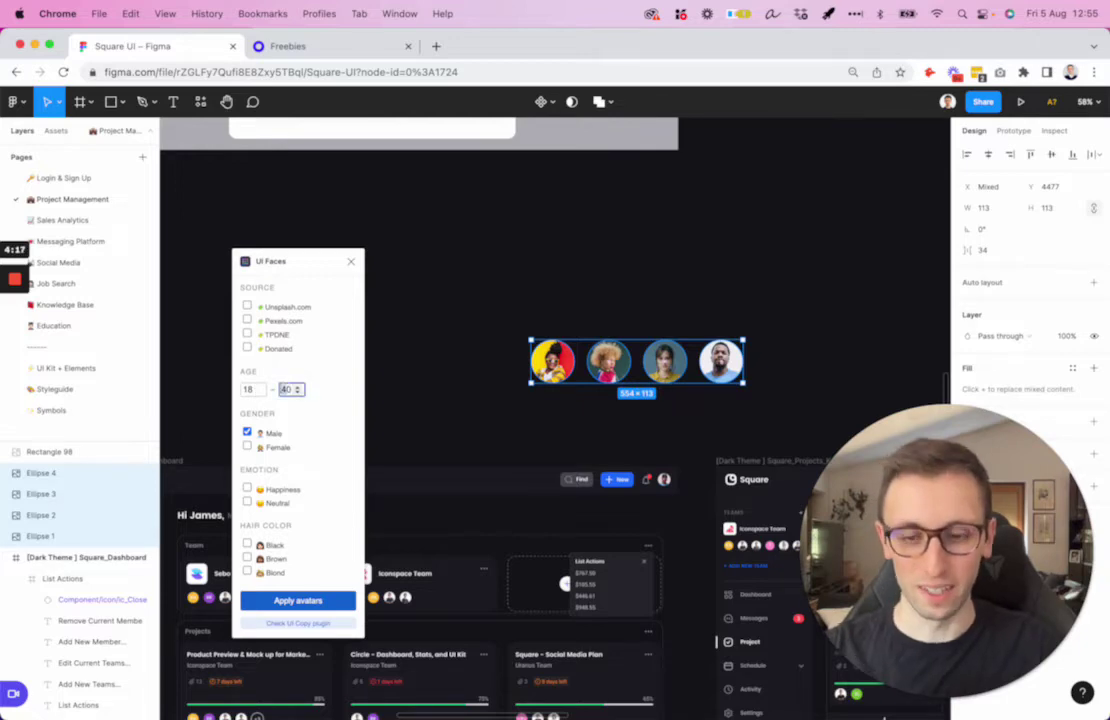
pyautogui.write('20')
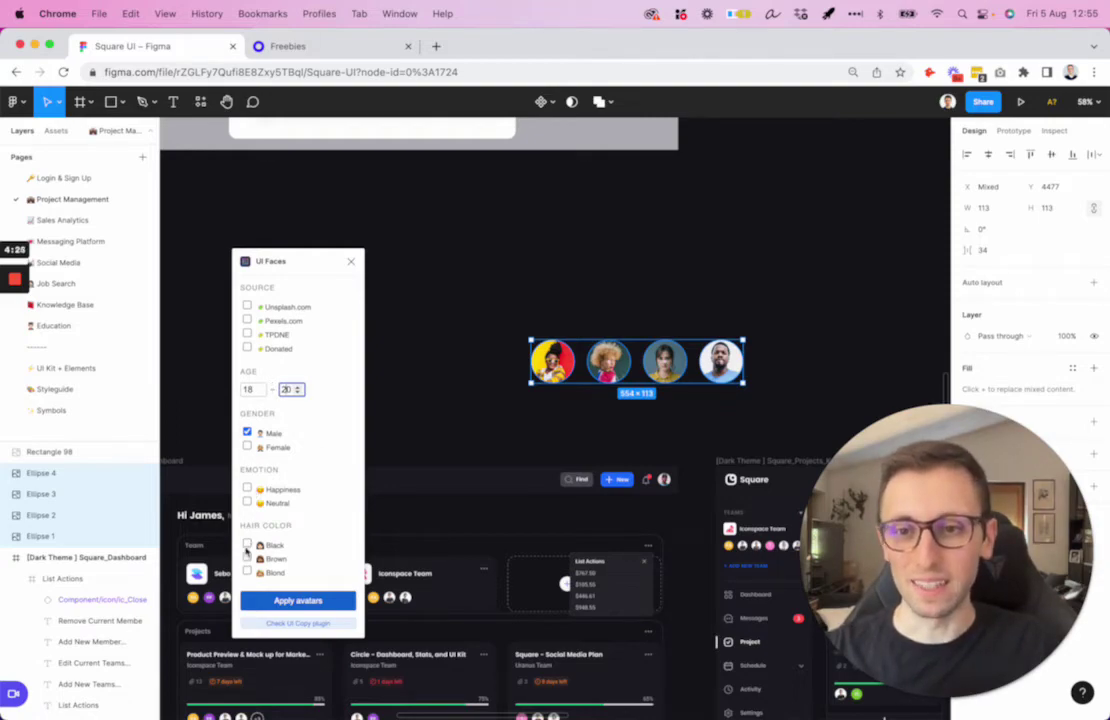
pyautogui.click(247, 545)
pyautogui.click(283, 600)
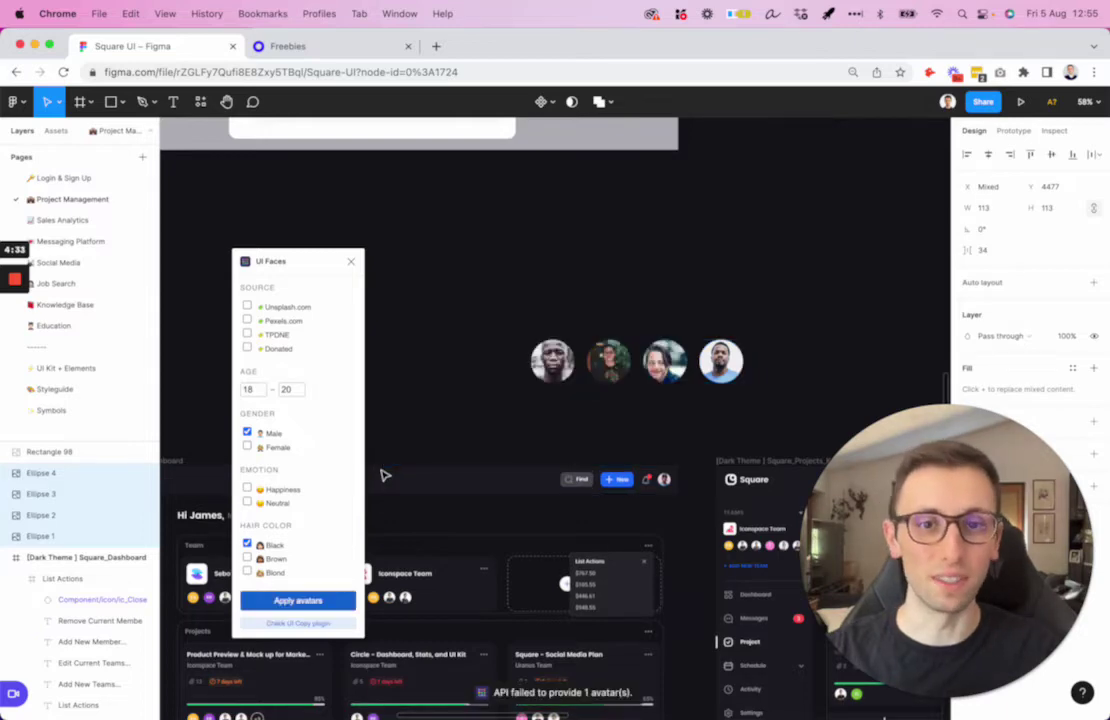
pyautogui.click(444, 268)
pyautogui.click(351, 262)
pyautogui.click(14, 101)
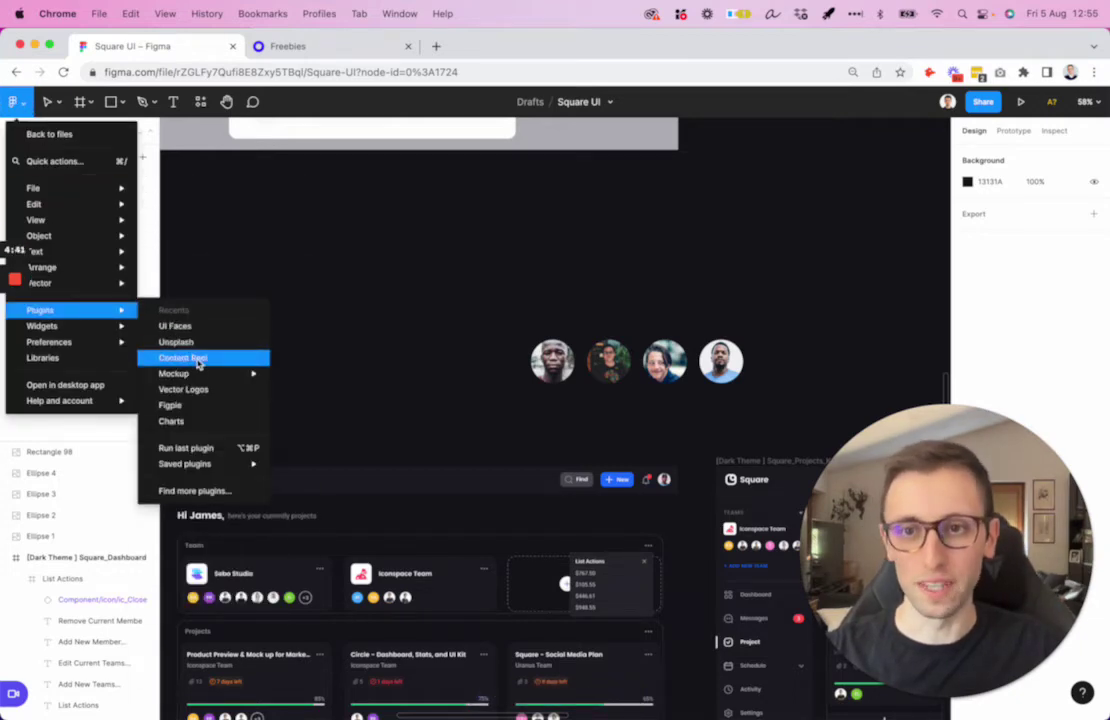
pyautogui.moveTo(203, 373)
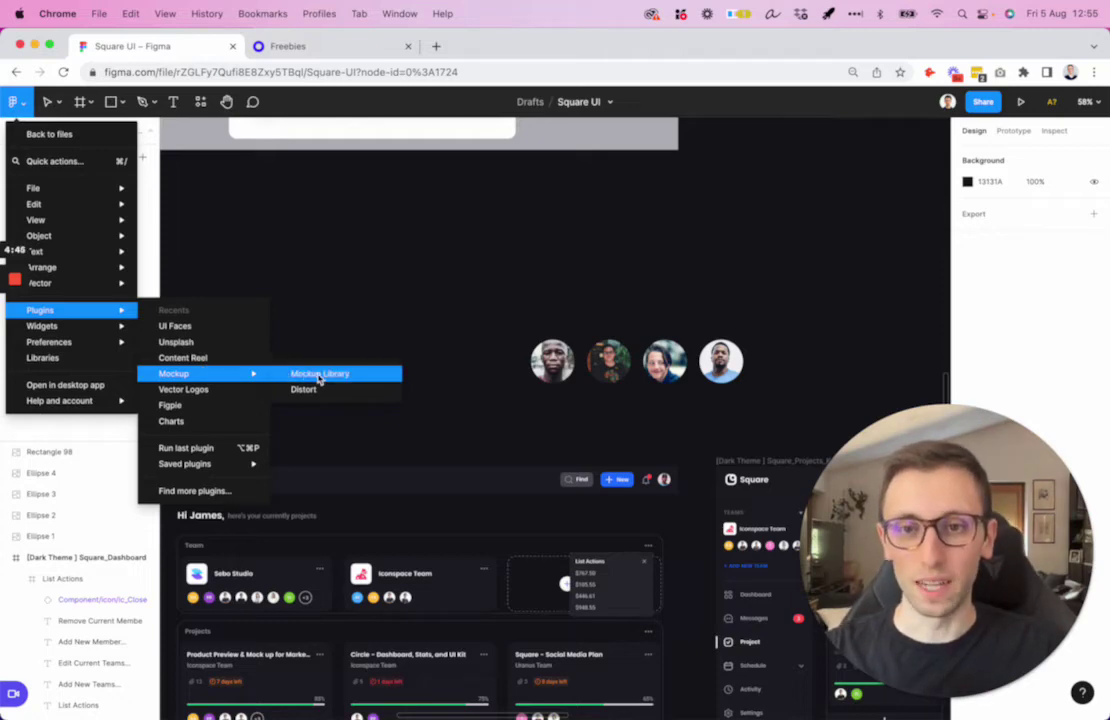
pyautogui.click(319, 375)
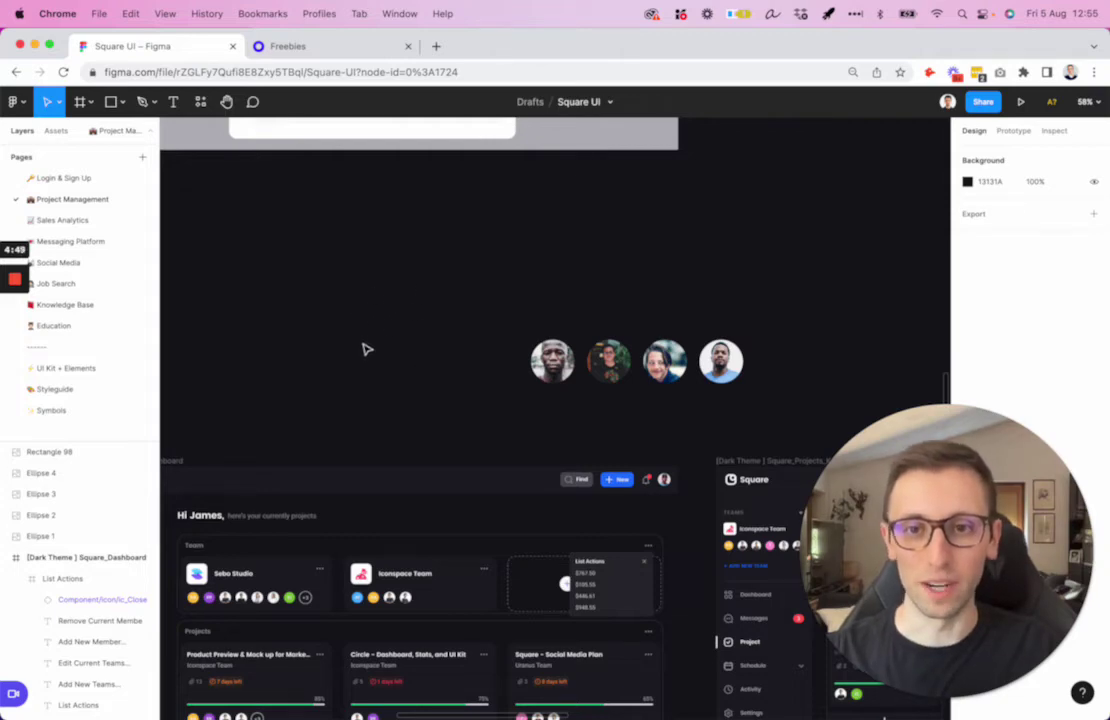
pyautogui.scroll(-3, 367, 349)
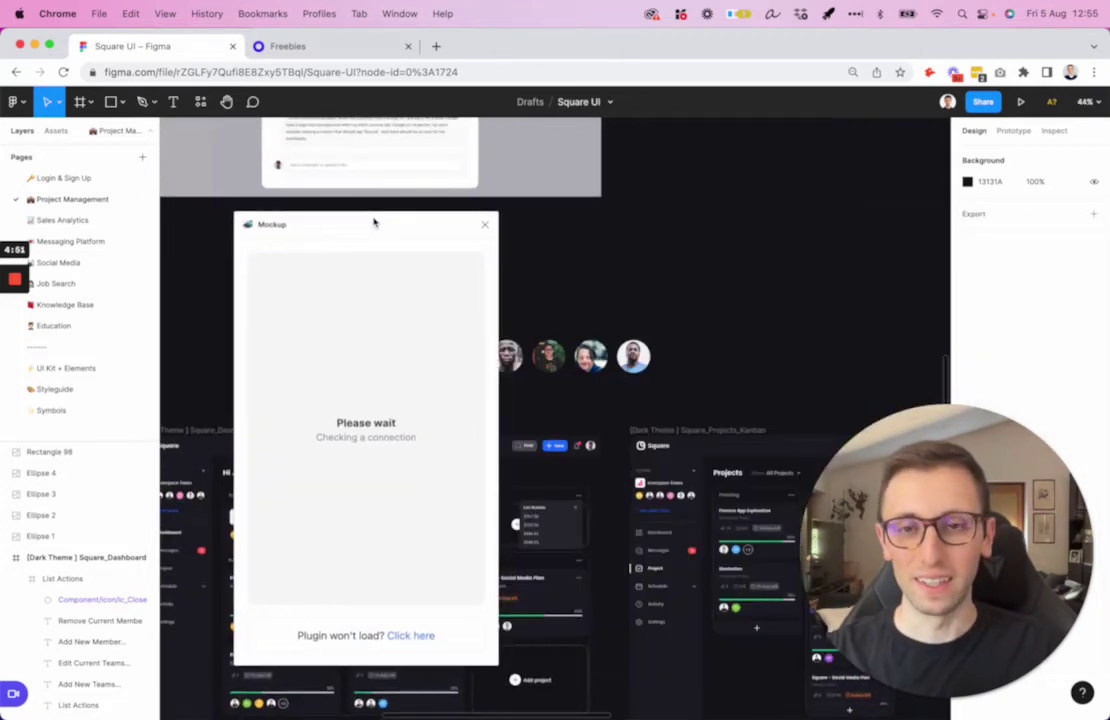
pyautogui.moveTo(374, 222); pyautogui.dragTo(295, 234)
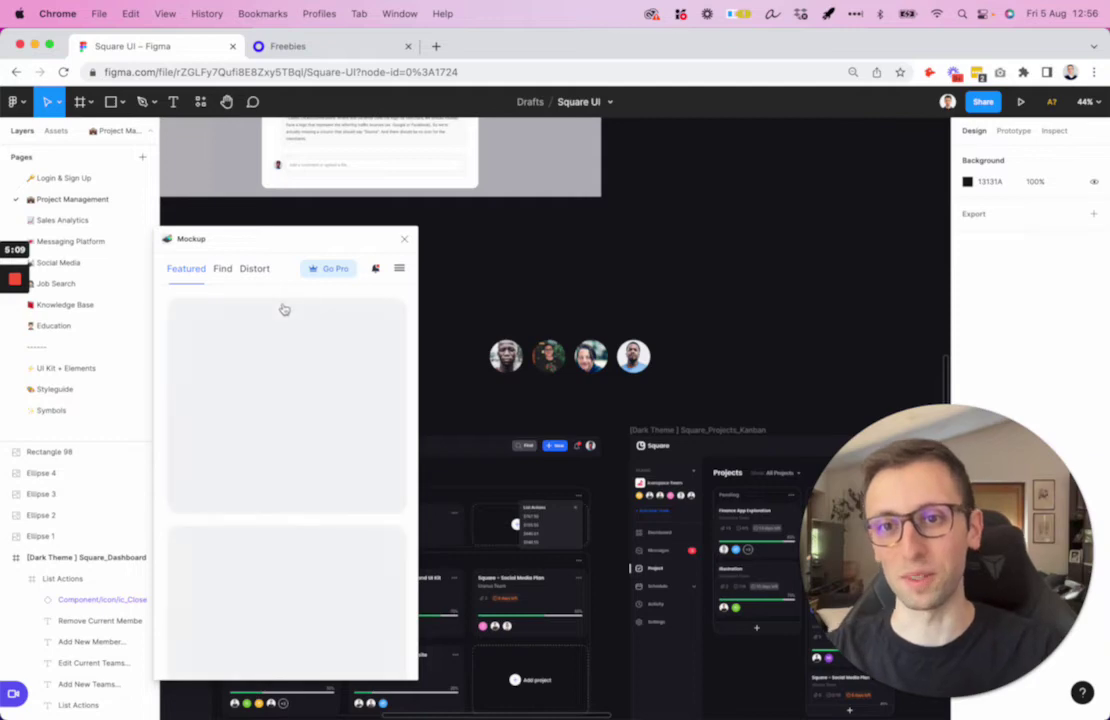
pyautogui.click(218, 271)
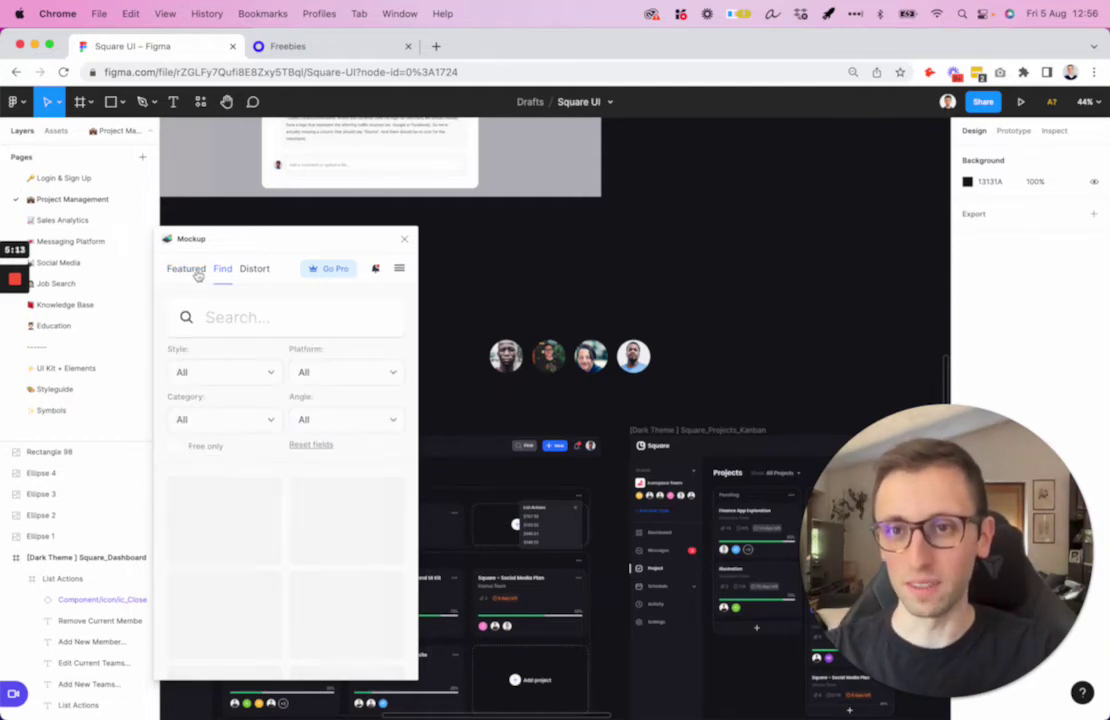
pyautogui.scroll(-4, 272, 460)
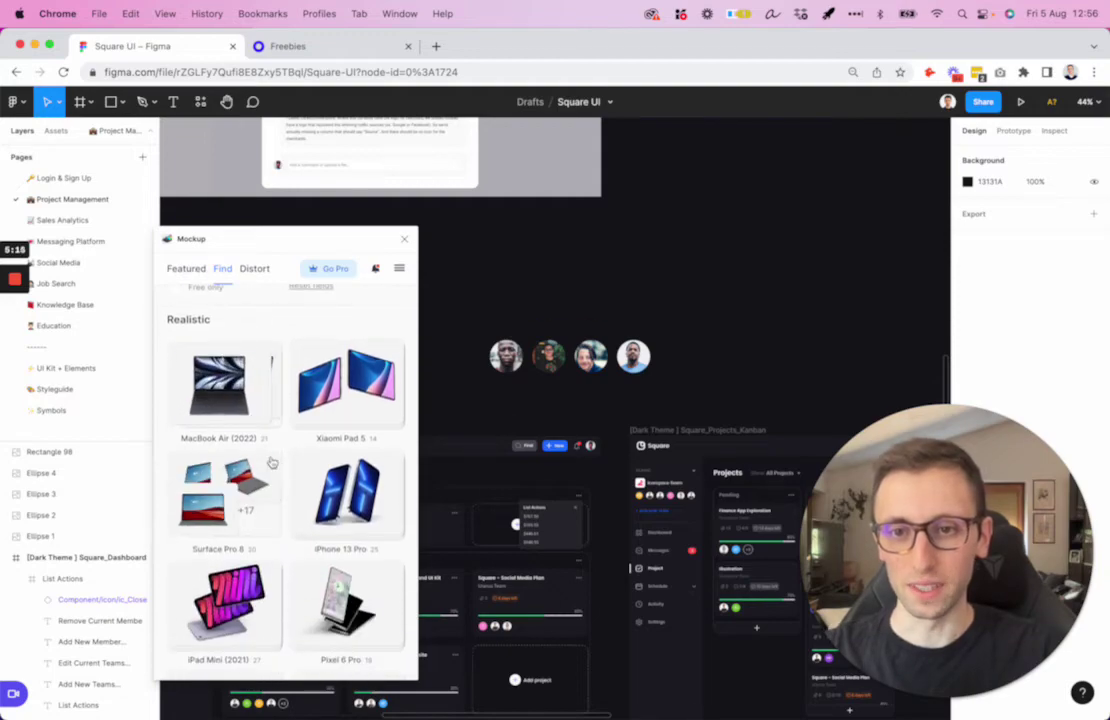
pyautogui.click(276, 415)
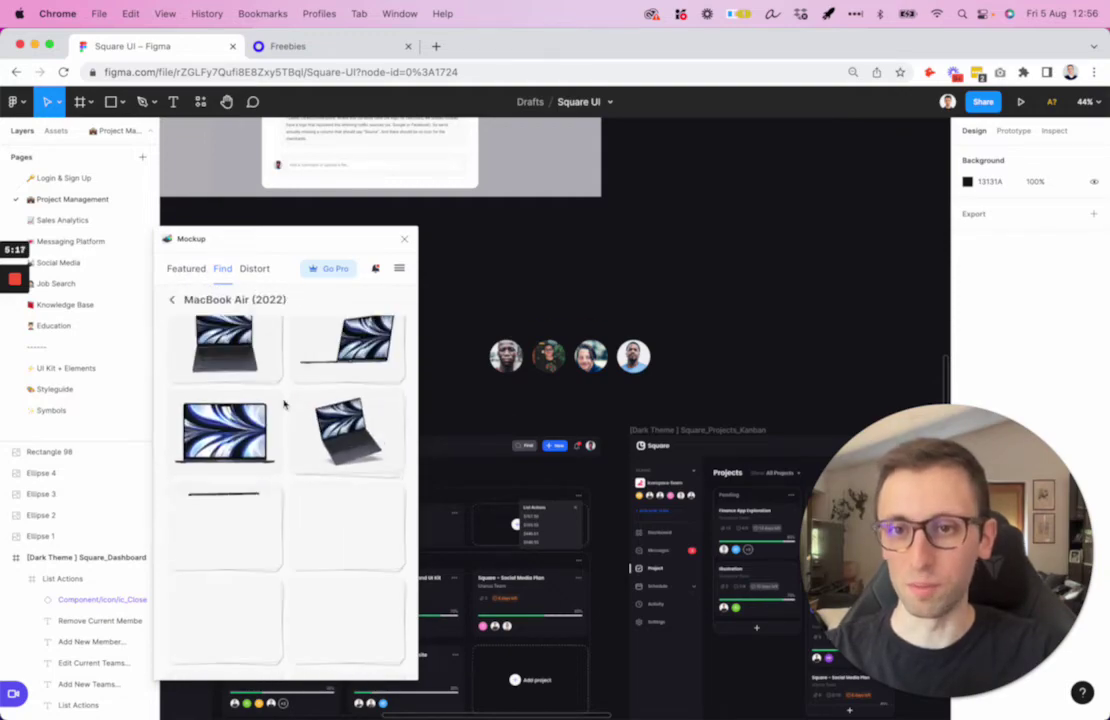
pyautogui.hscroll(-3, 550, 436)
pyautogui.hscroll(-3, 550, 436)
pyautogui.click(214, 454)
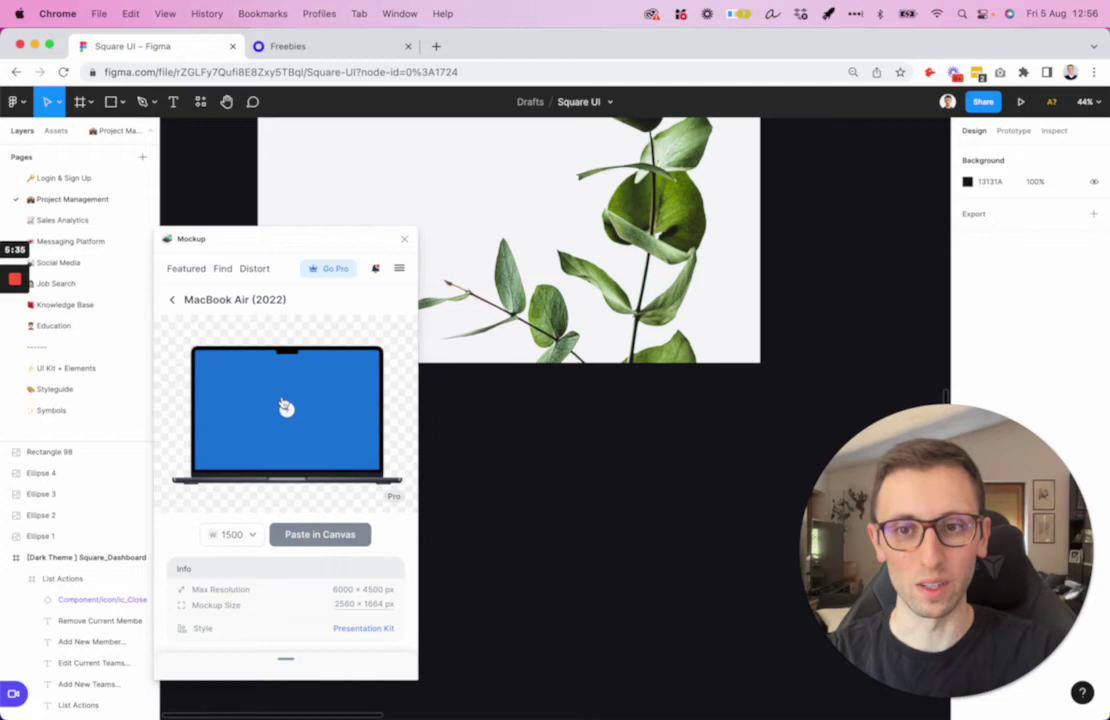
pyautogui.click(171, 300)
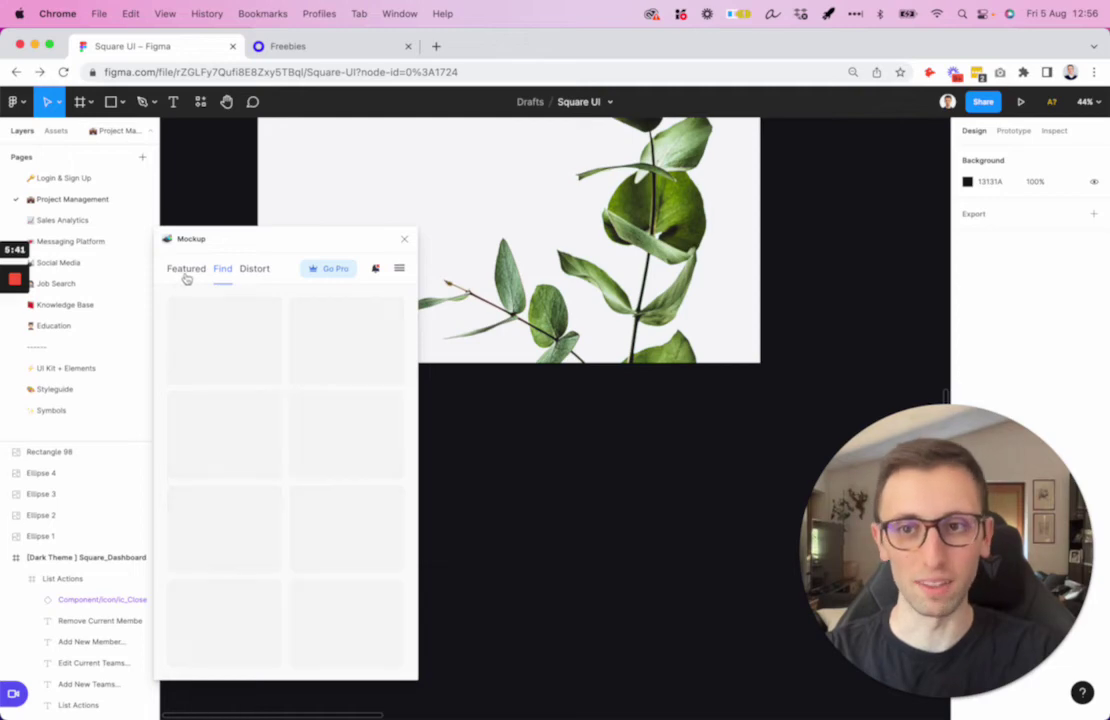
pyautogui.click(407, 241)
pyautogui.click(16, 102)
pyautogui.moveTo(92, 312)
pyautogui.moveTo(185, 330)
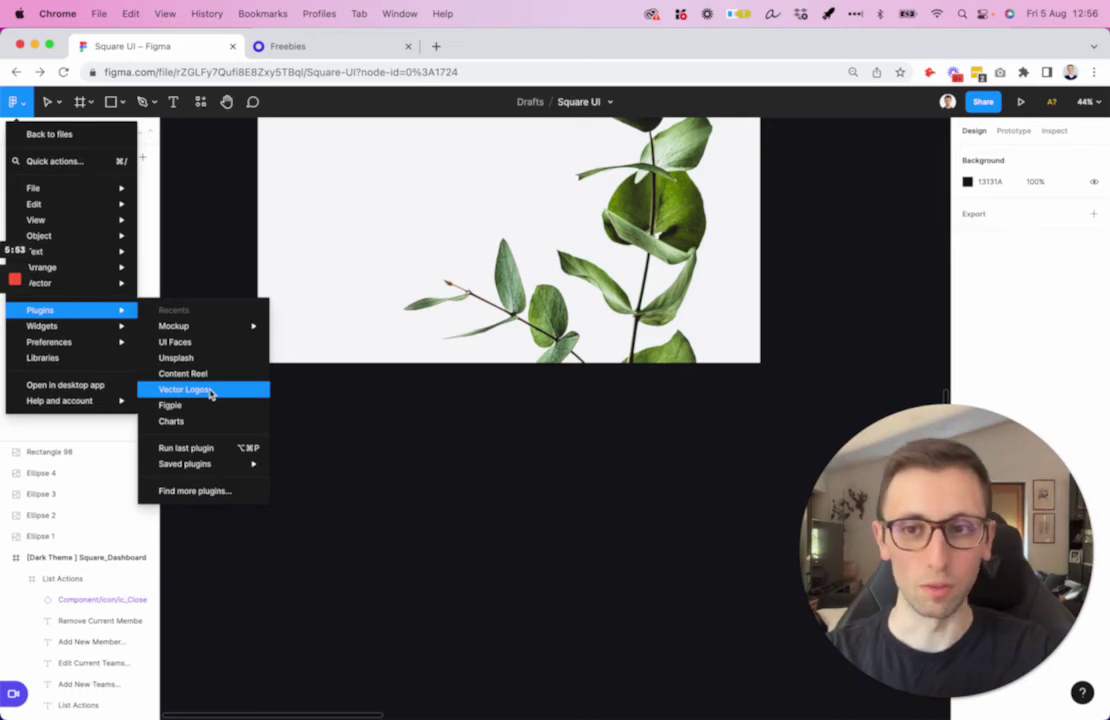
# - Launch the Vector Logos plugin and run a logo search that lists IKEA logos
pyautogui.click(186, 389)
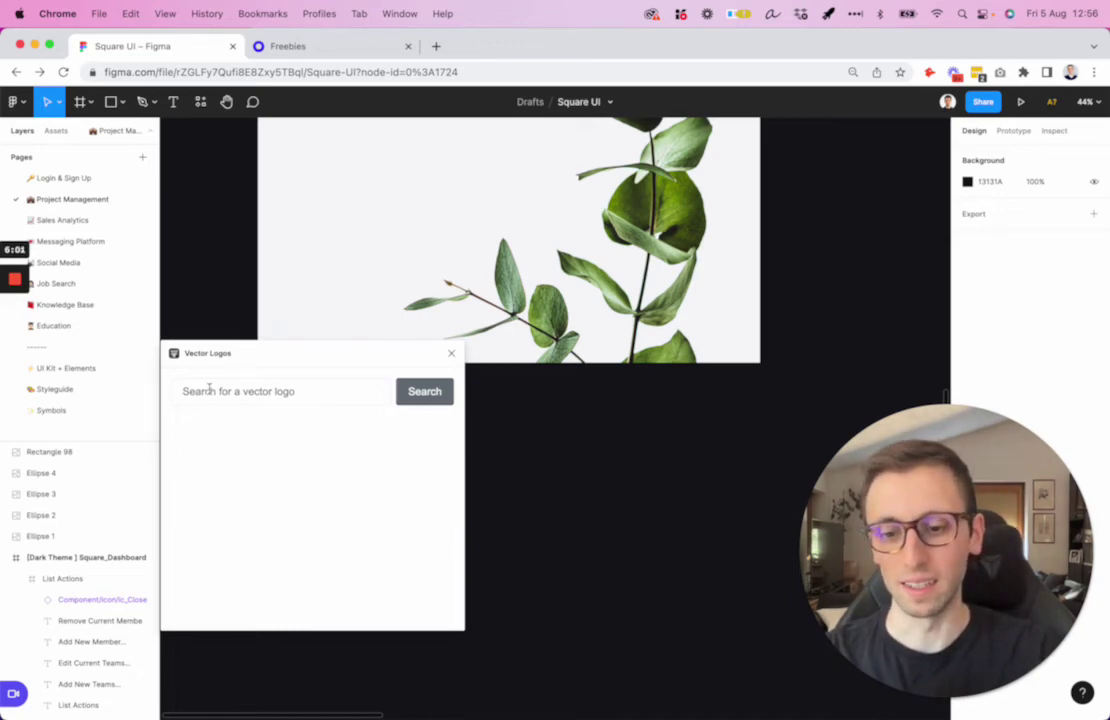
pyautogui.click(209, 390)
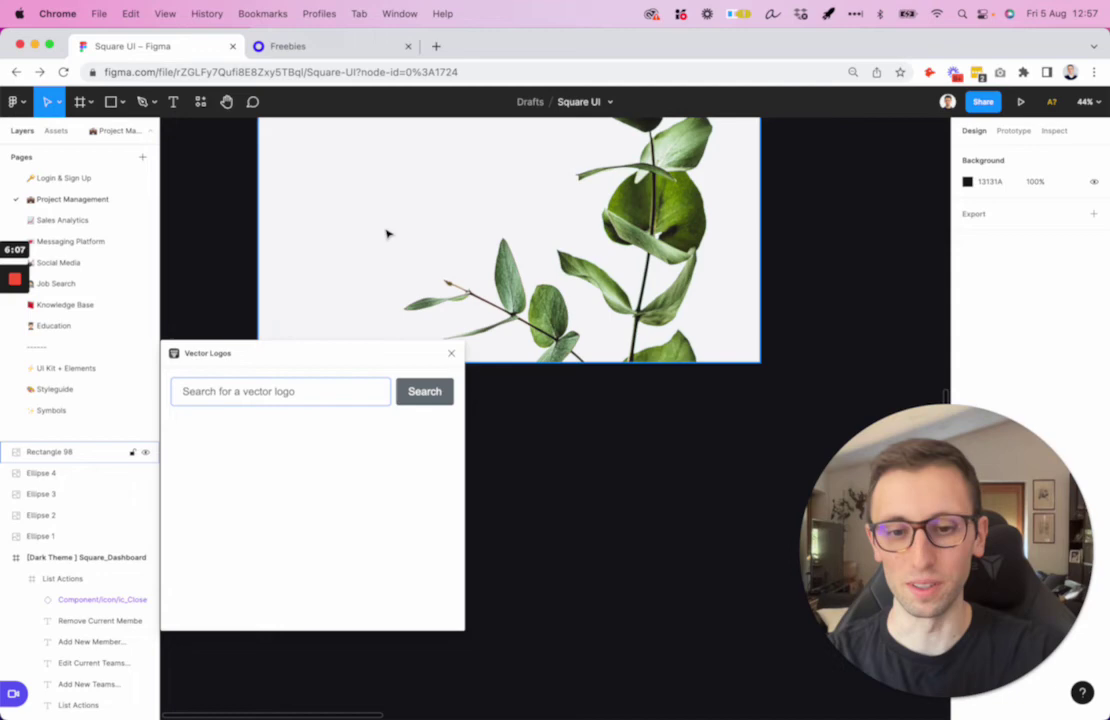
pyautogui.write('Airb')
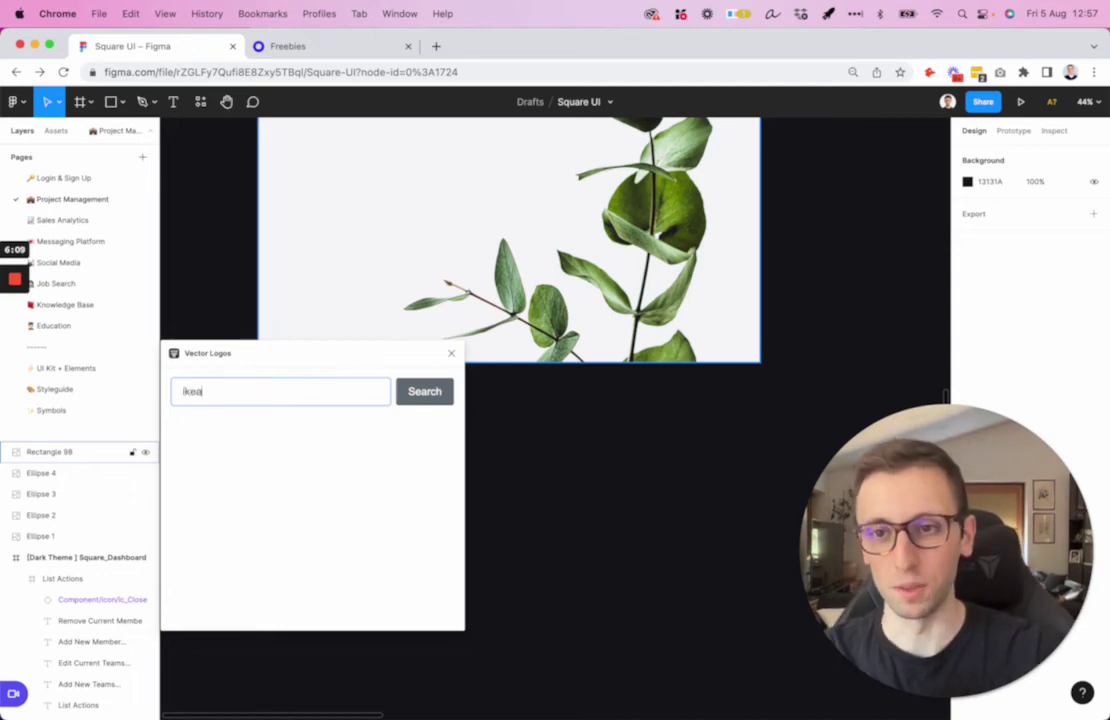
pyautogui.press('Return')
pyautogui.scroll(-5, 577, 362)
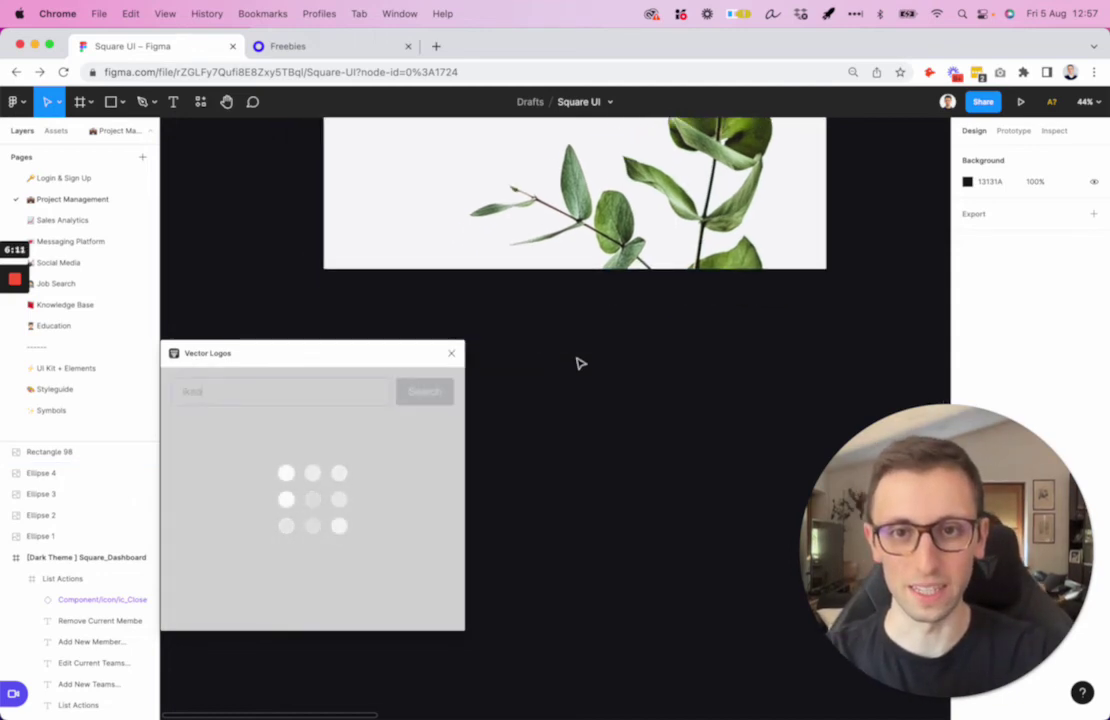
pyautogui.scroll(3, 577, 362)
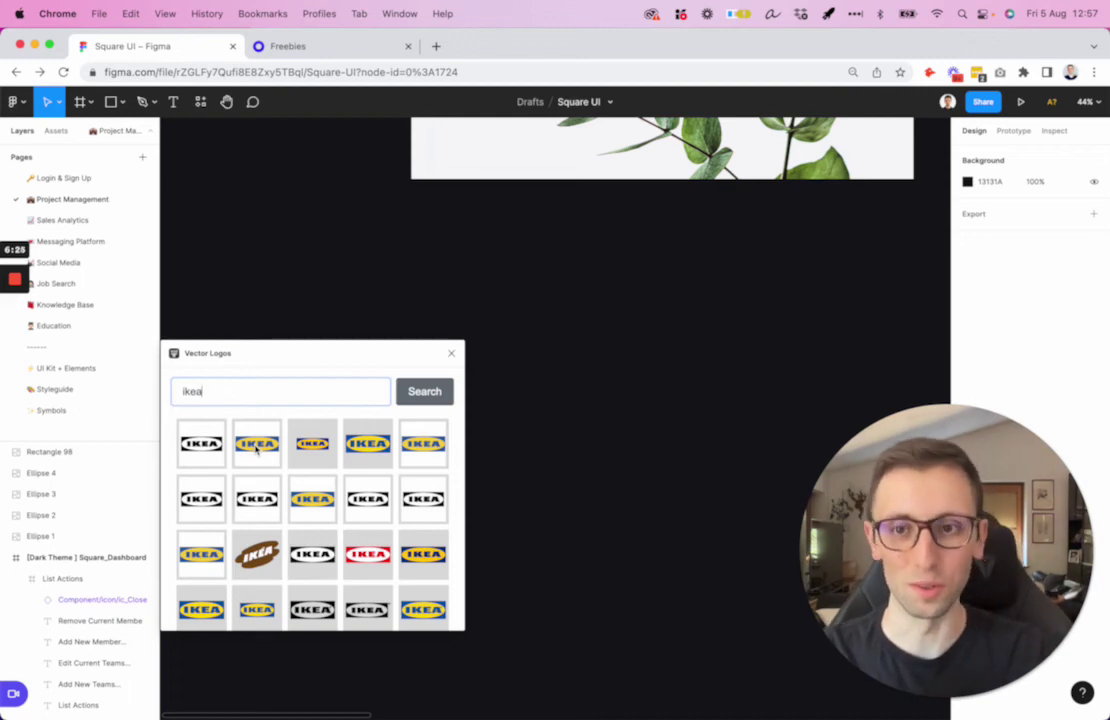
# - Insert the second IKEA logo result into the design, leaving the lettering in place
pyautogui.click(257, 449)
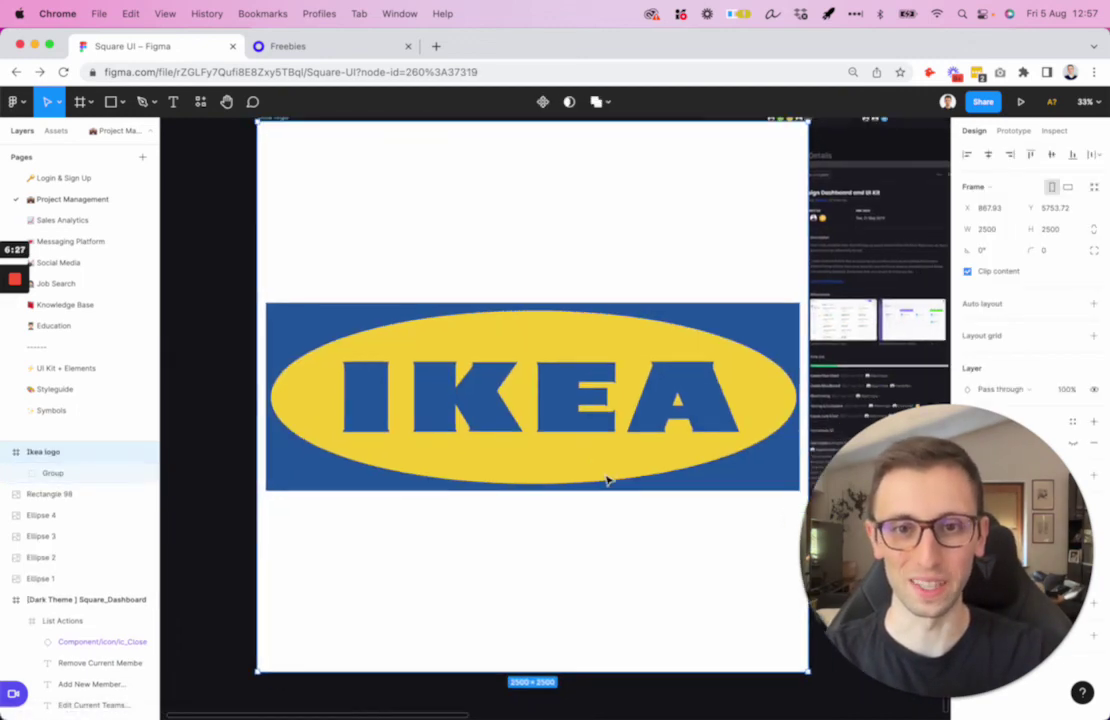
pyautogui.doubleClick(447, 410)
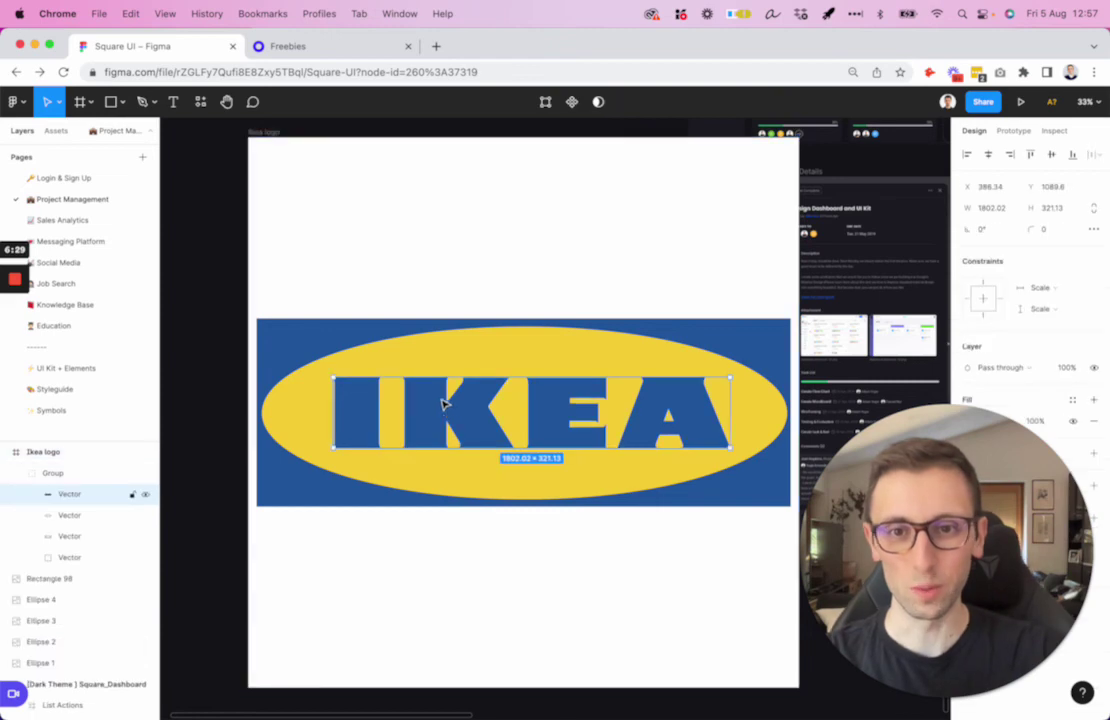
pyautogui.moveTo(444, 404); pyautogui.dragTo(390, 350)
pyautogui.hotkey('ctrl', 'z')
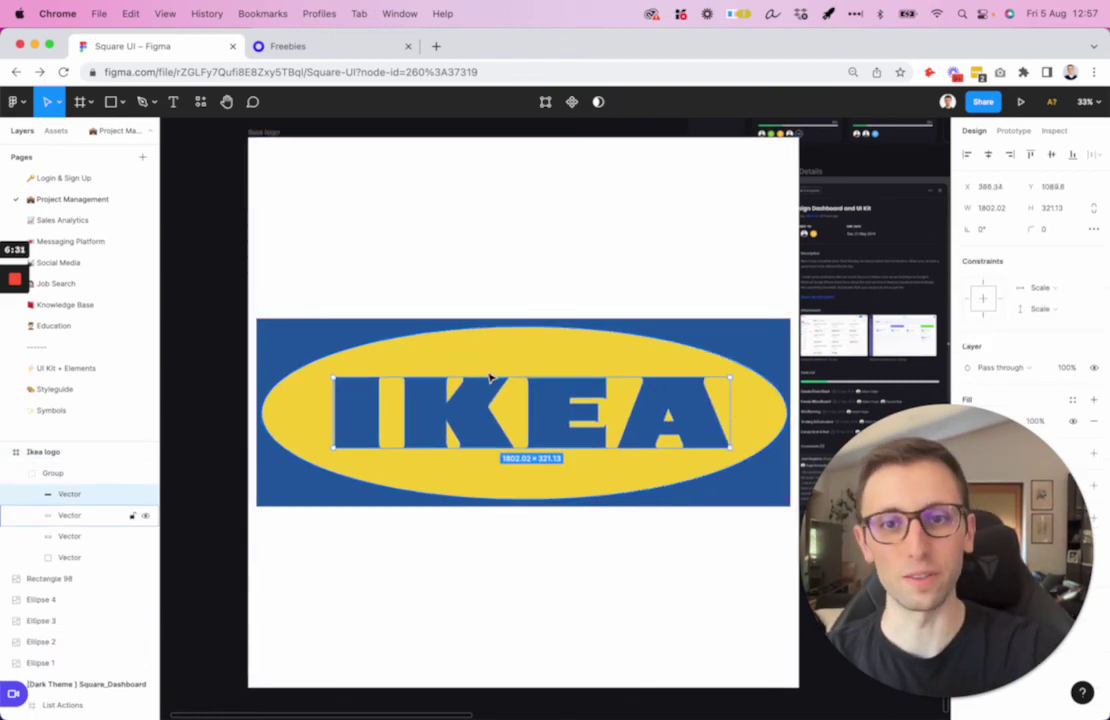
# - Remove the IKEA logo's frame and white square background, then move the logo up and left
pyautogui.click(314, 160)
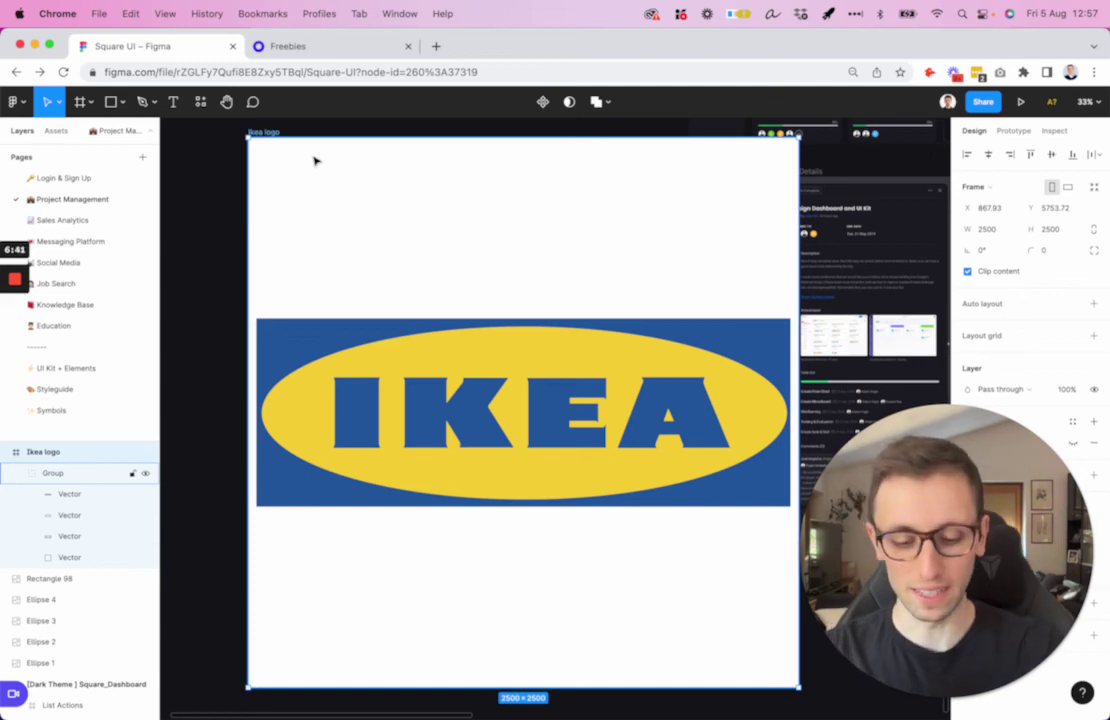
pyautogui.press('shift+super+g')
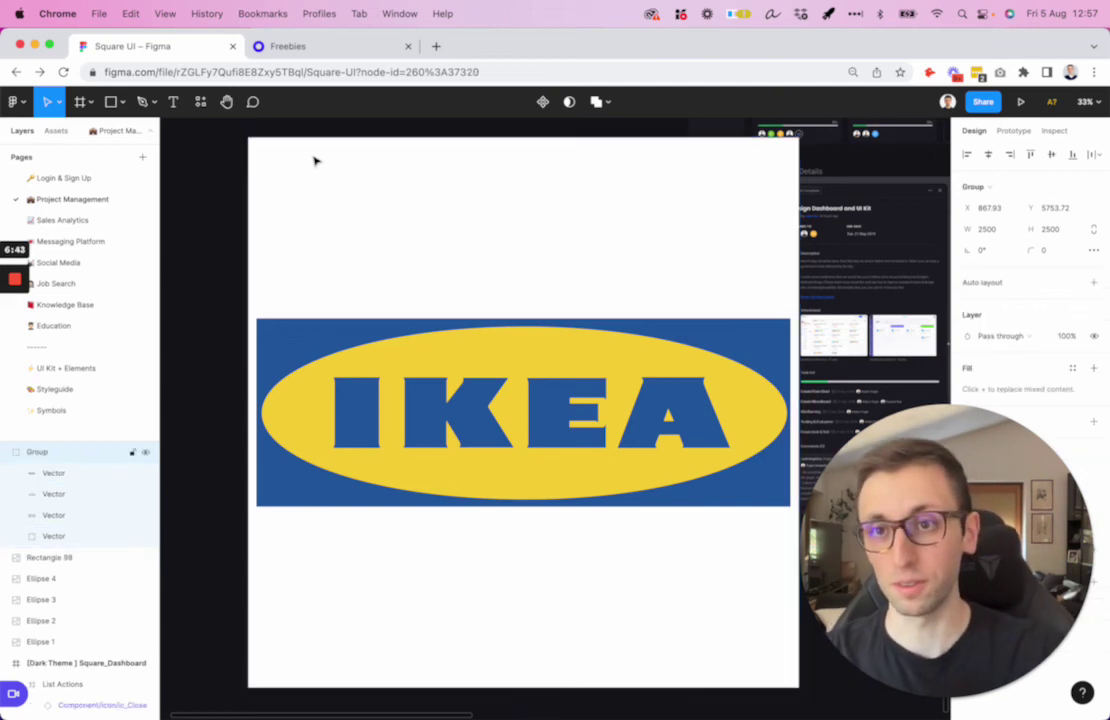
pyautogui.press('Delete')
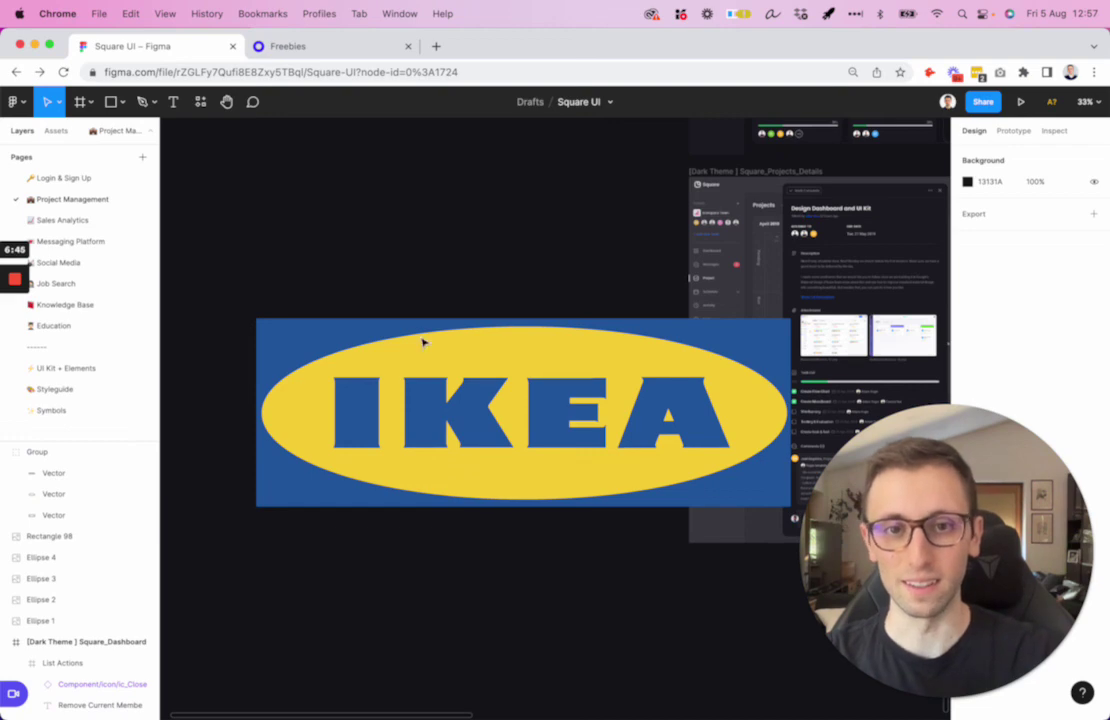
pyautogui.moveTo(424, 344); pyautogui.dragTo(264, 312)
pyautogui.hscroll(-5, 264, 312)
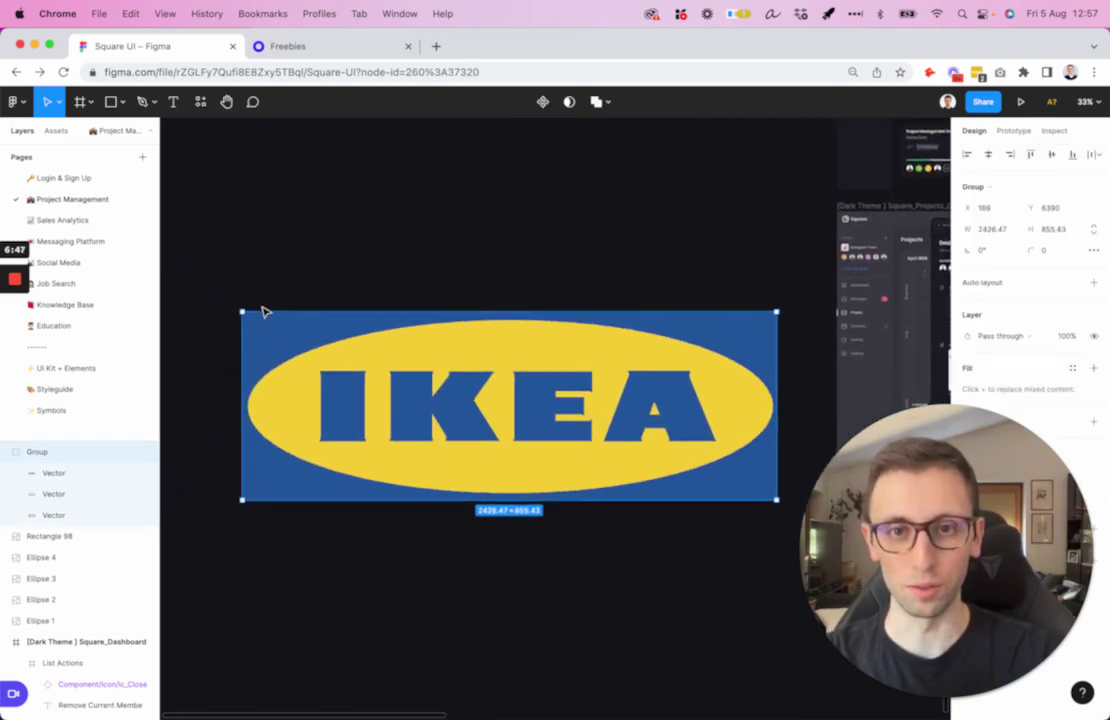
pyautogui.click(340, 197)
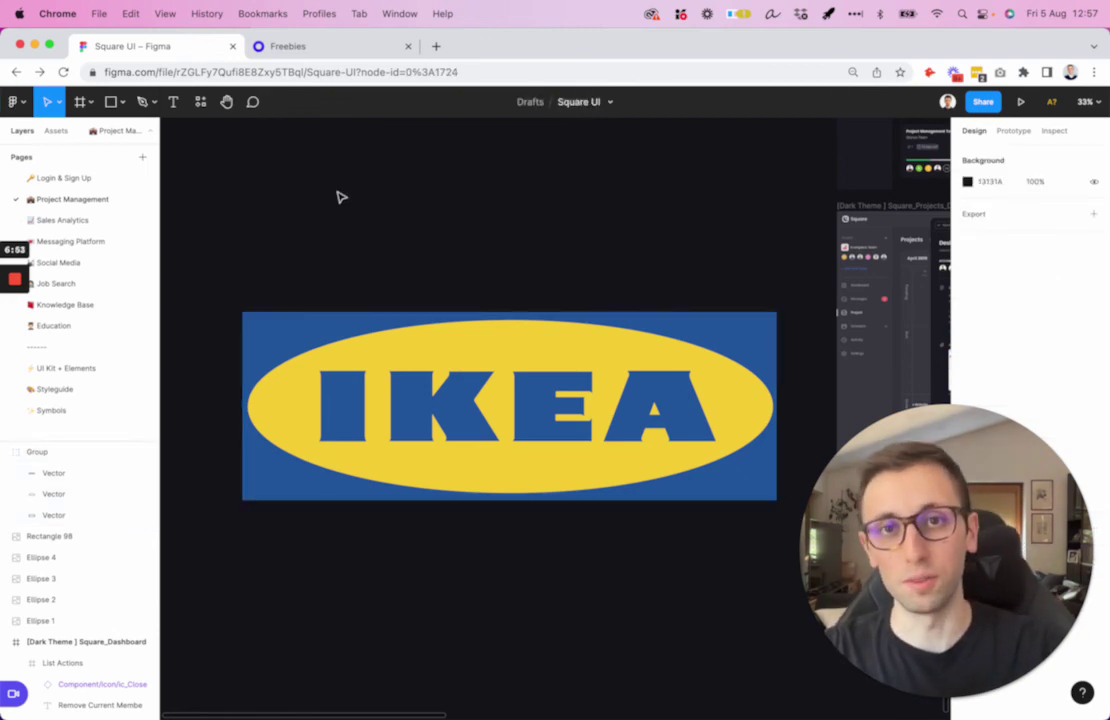